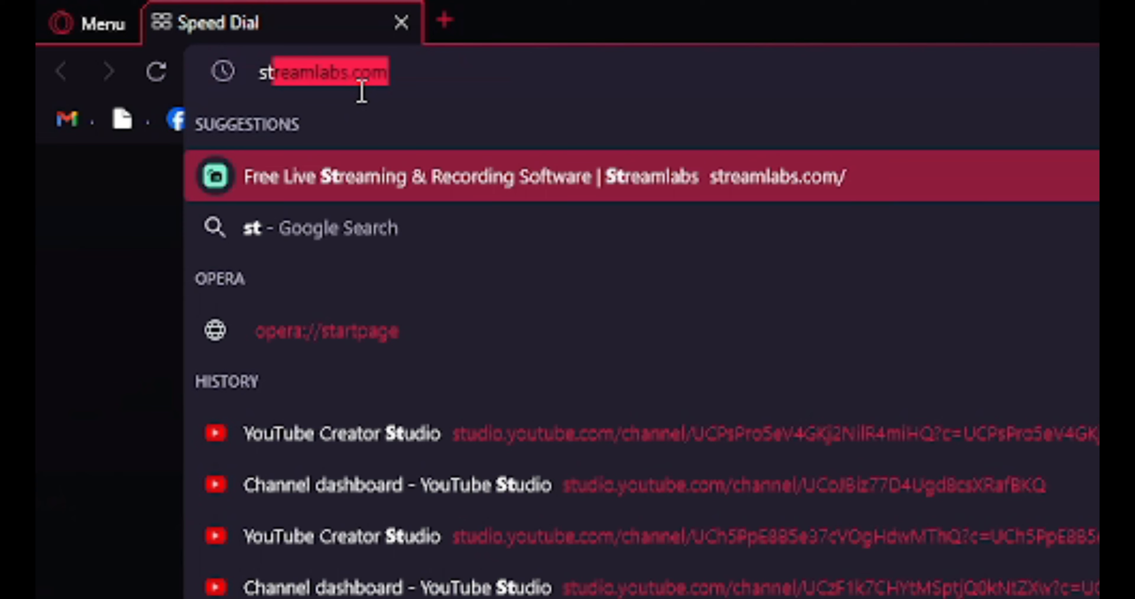
Step: Open the streamlabs.com website and download the Streamlabs Desktop installer for Windows
text(r)
key(Return)
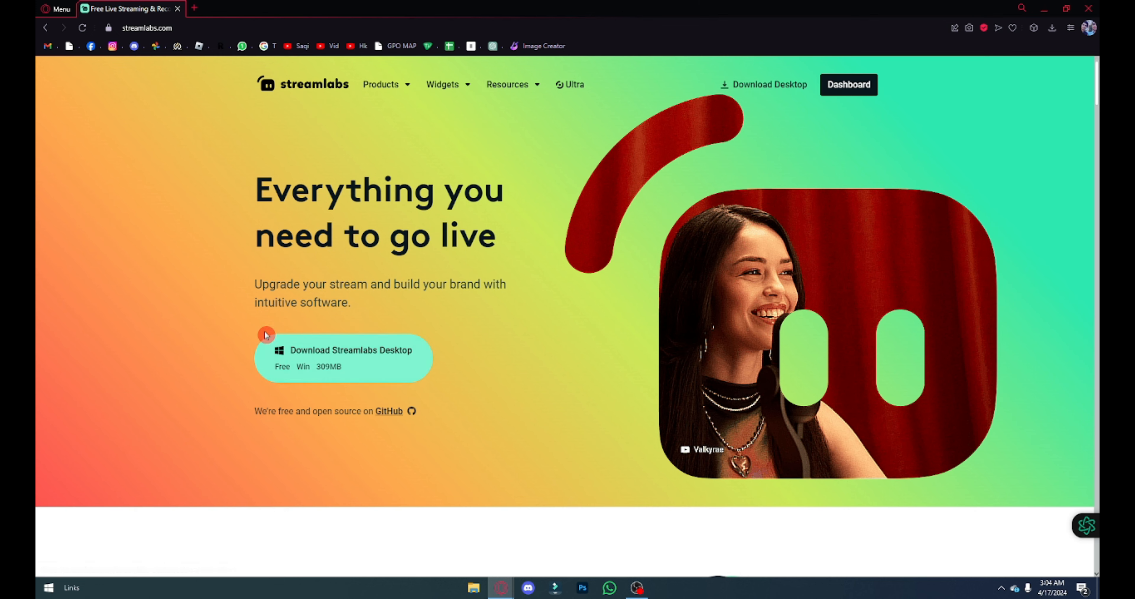
click(361, 370)
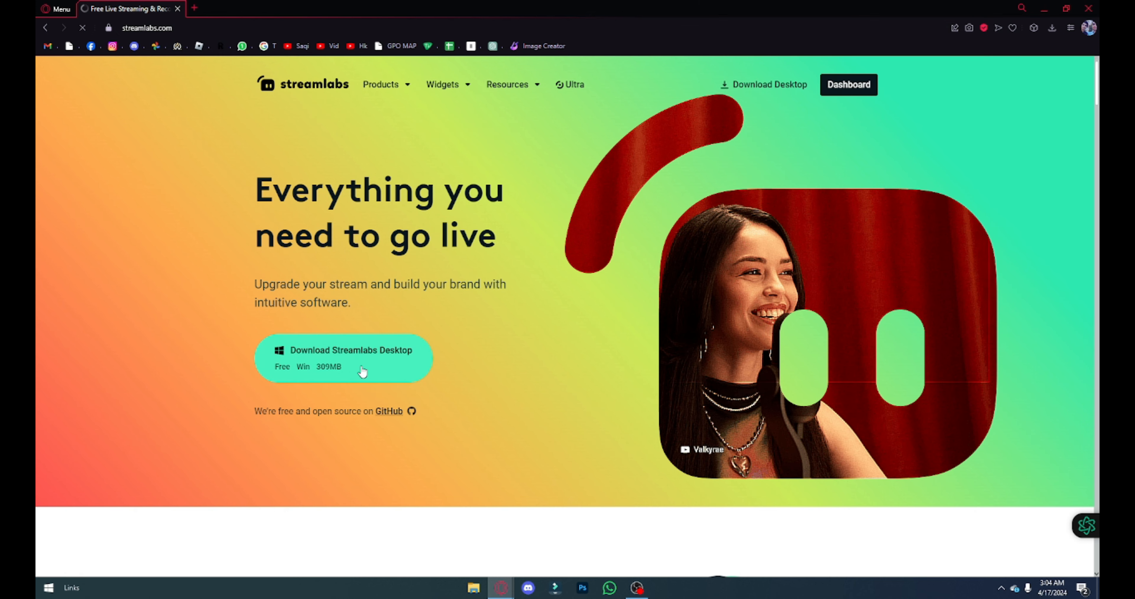
click(253, 78)
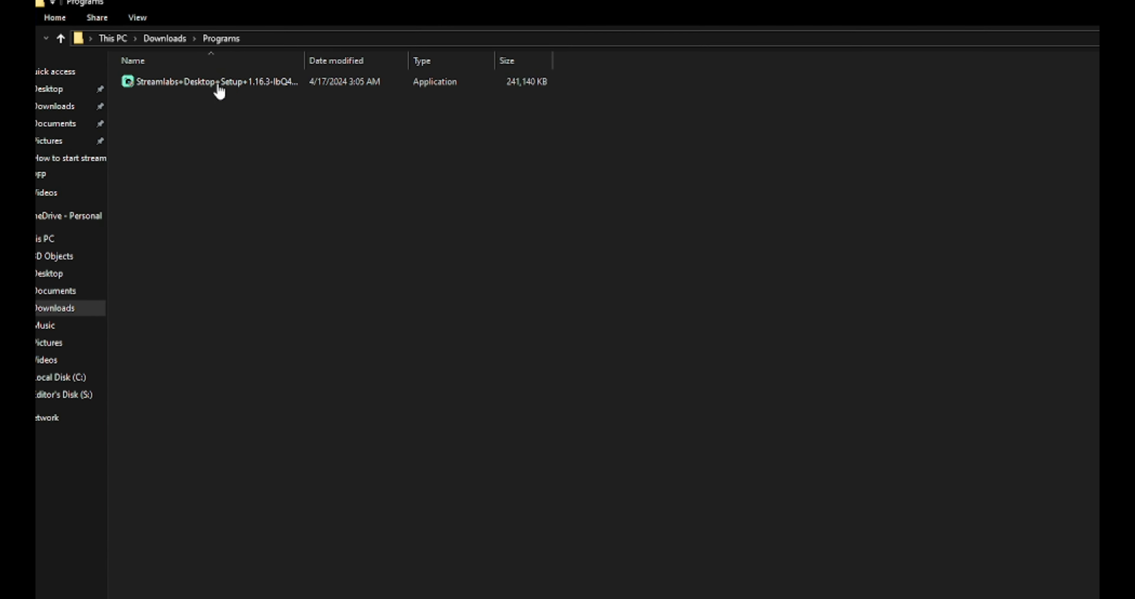
Step: Run the downloaded Streamlabs Desktop installer, accept the licence, install to C:\Program Files\Streamlabs OBS and launch the program on finishing
double_click(212, 128)
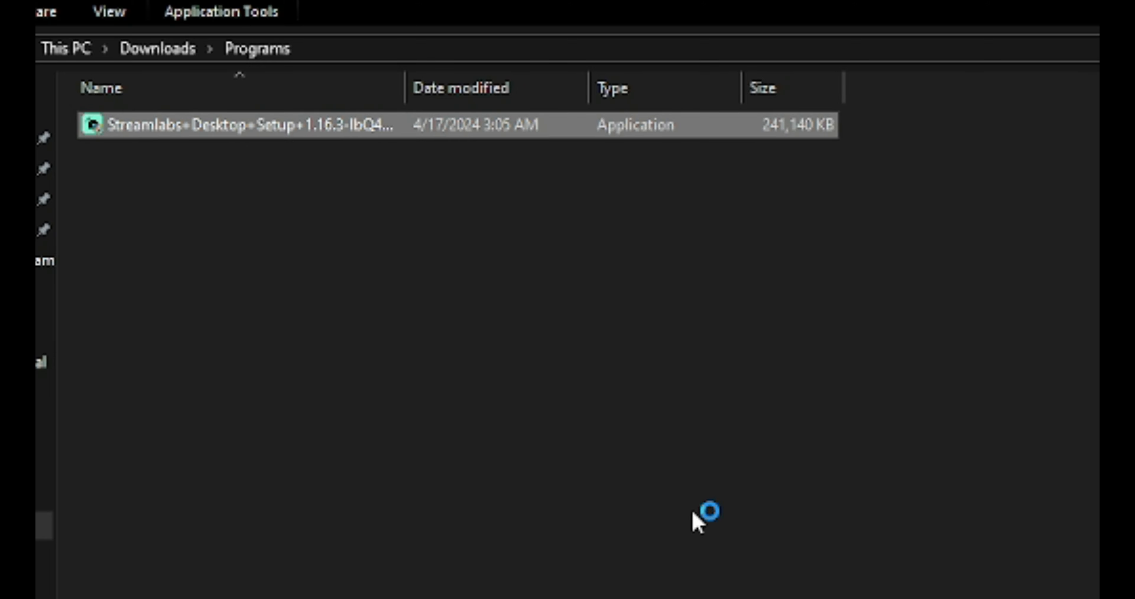
click(509, 362)
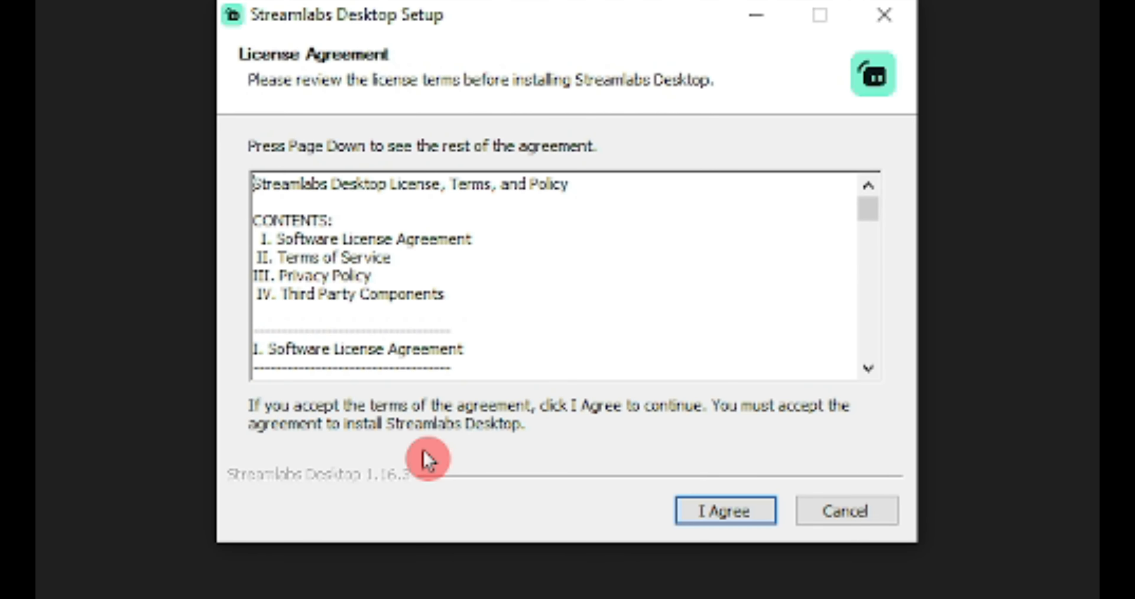
click(740, 514)
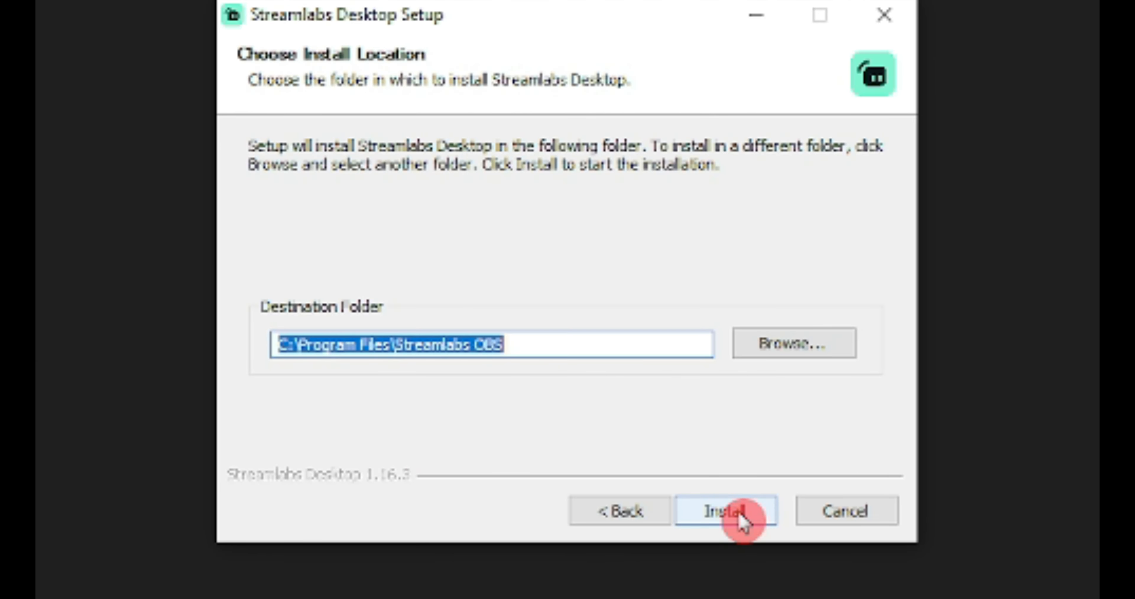
click(744, 524)
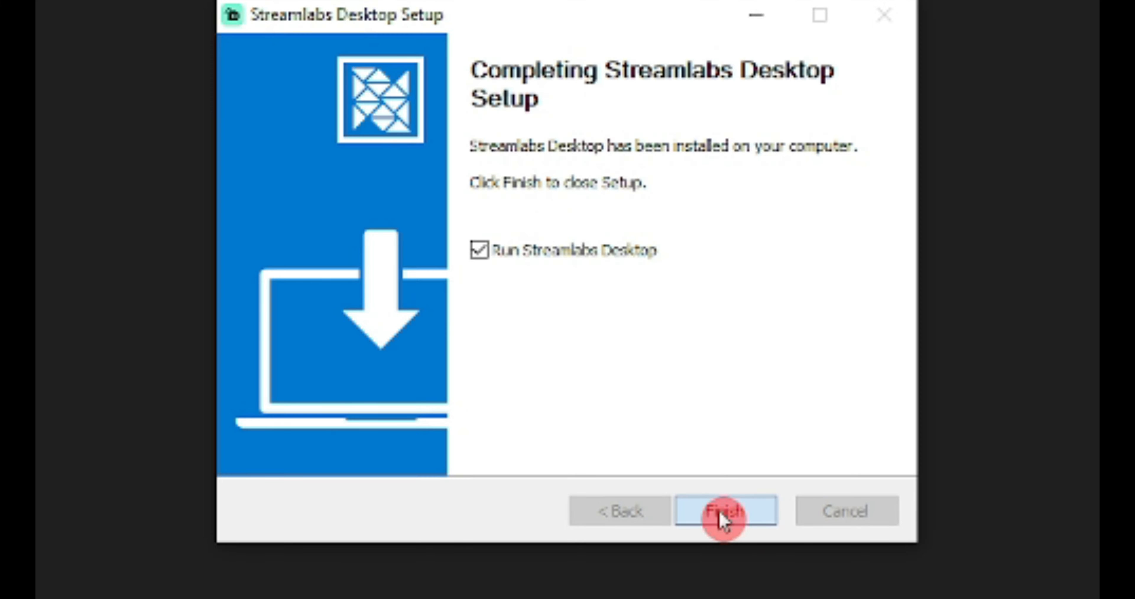
click(723, 516)
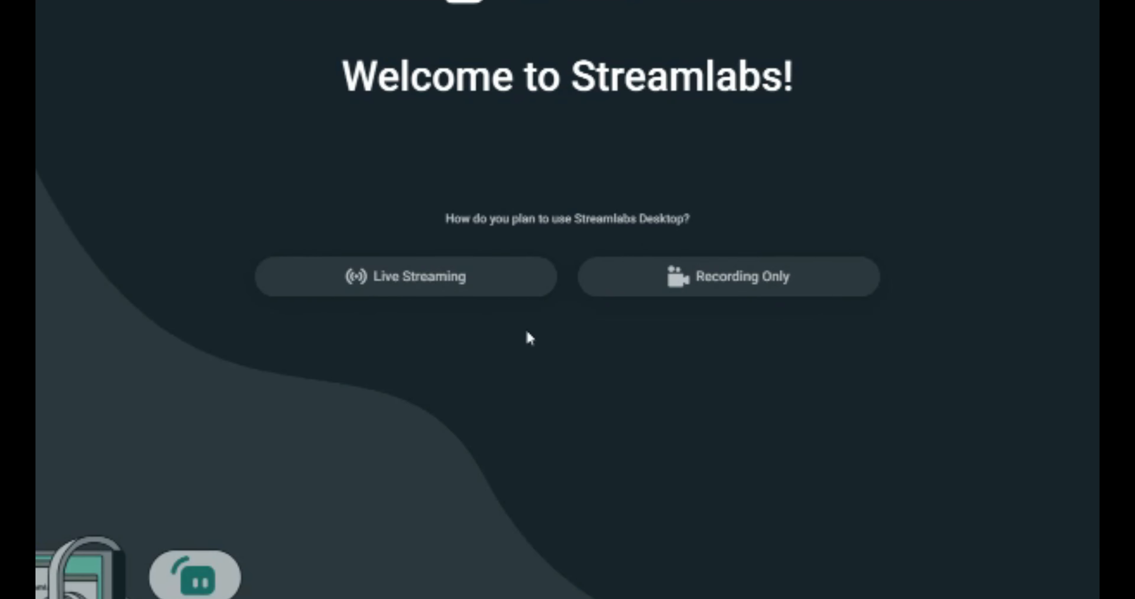
Step: Set up Streamlabs Desktop for Live Streaming as a Beginner creator and continue to account sign-up
click(477, 252)
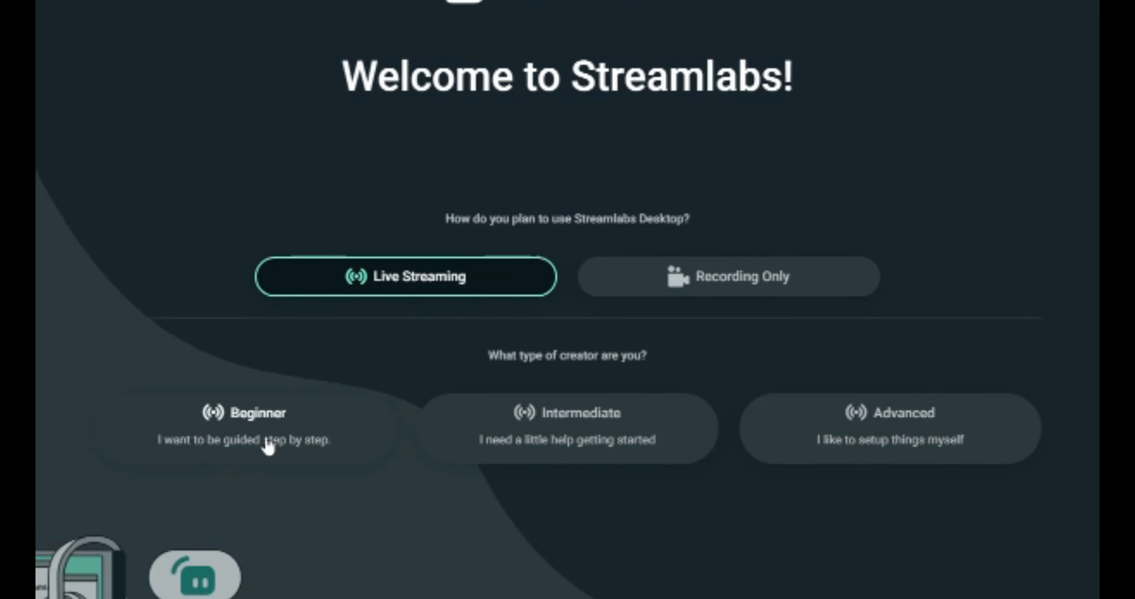
click(374, 348)
click(573, 554)
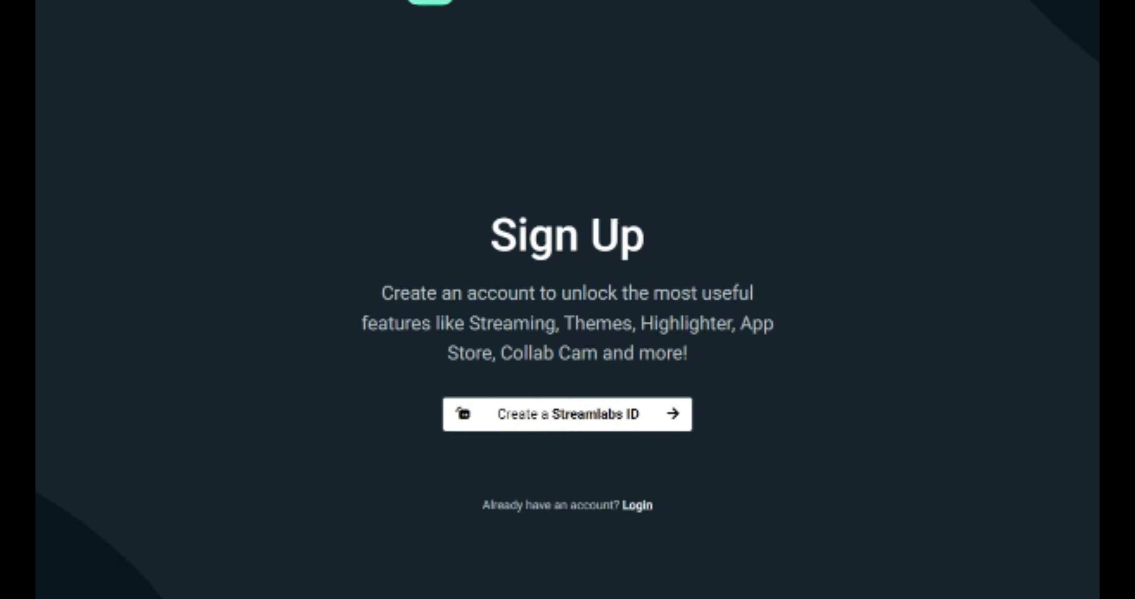
Step: Log in to Streamlabs with YouTube by choosing an existing Google account, and continue to the overlay setup
click(641, 524)
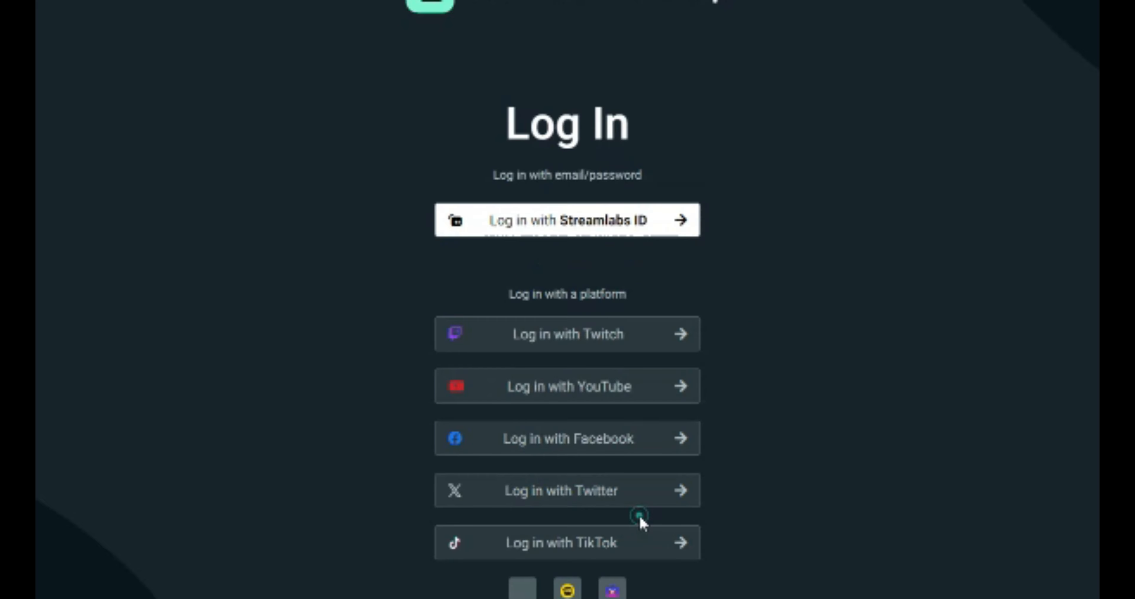
click(637, 515)
click(569, 391)
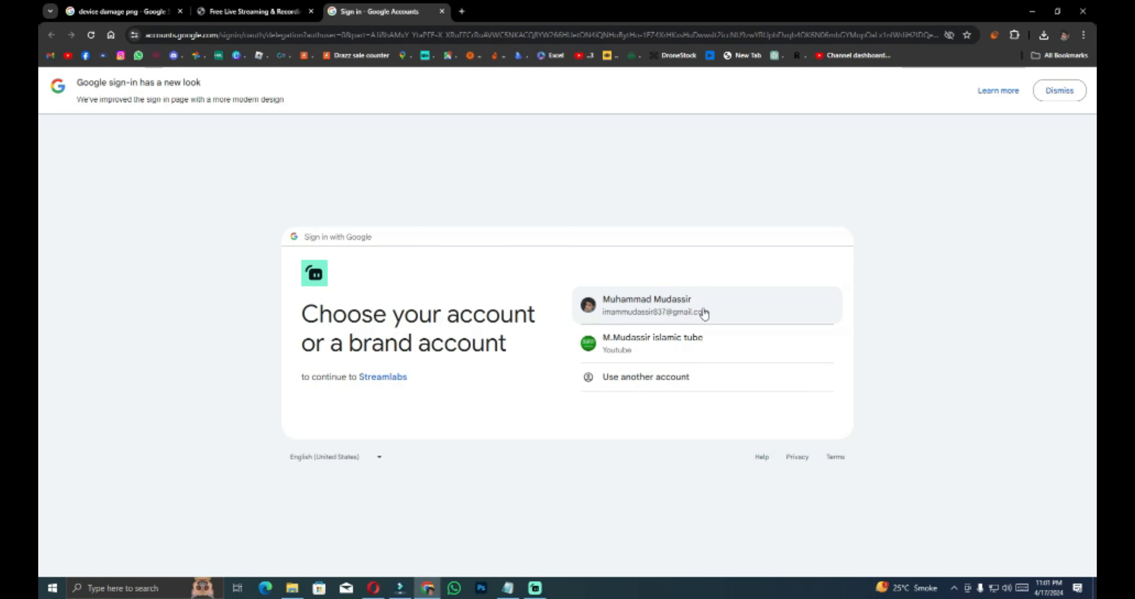
click(704, 307)
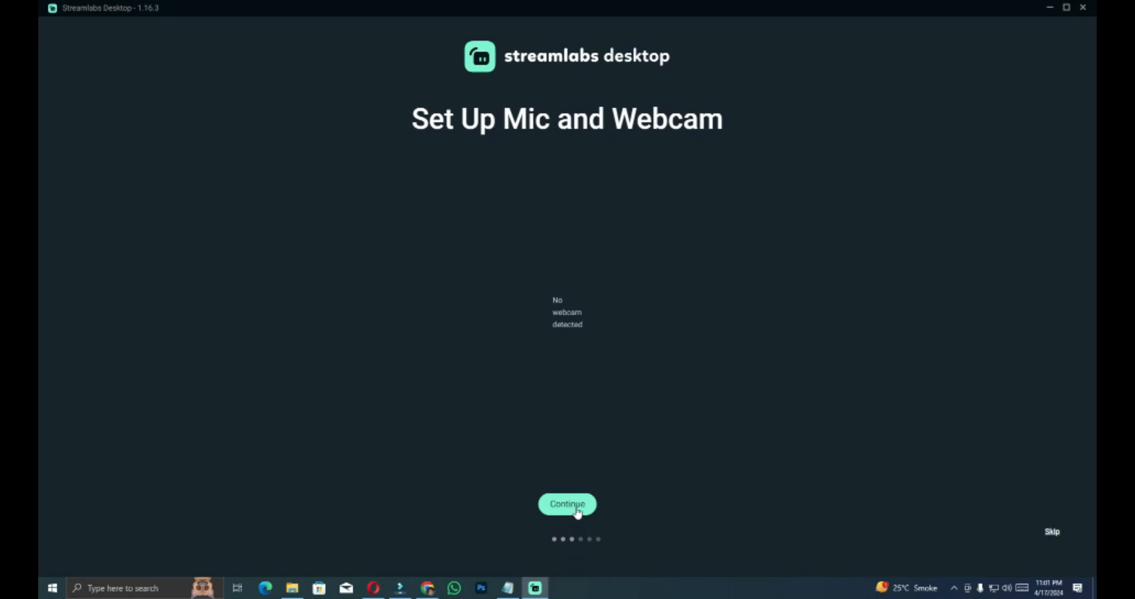
click(577, 508)
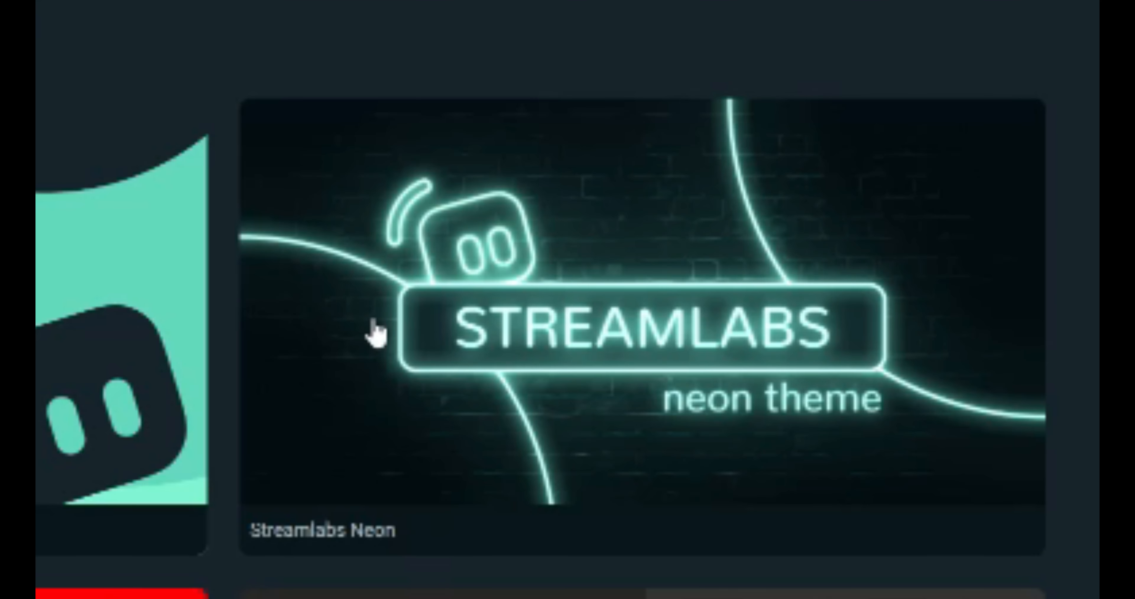
Step: Install the Streamlabs neon theme overlay and skip the Ultra plan offer to complete the initial setup
click(398, 322)
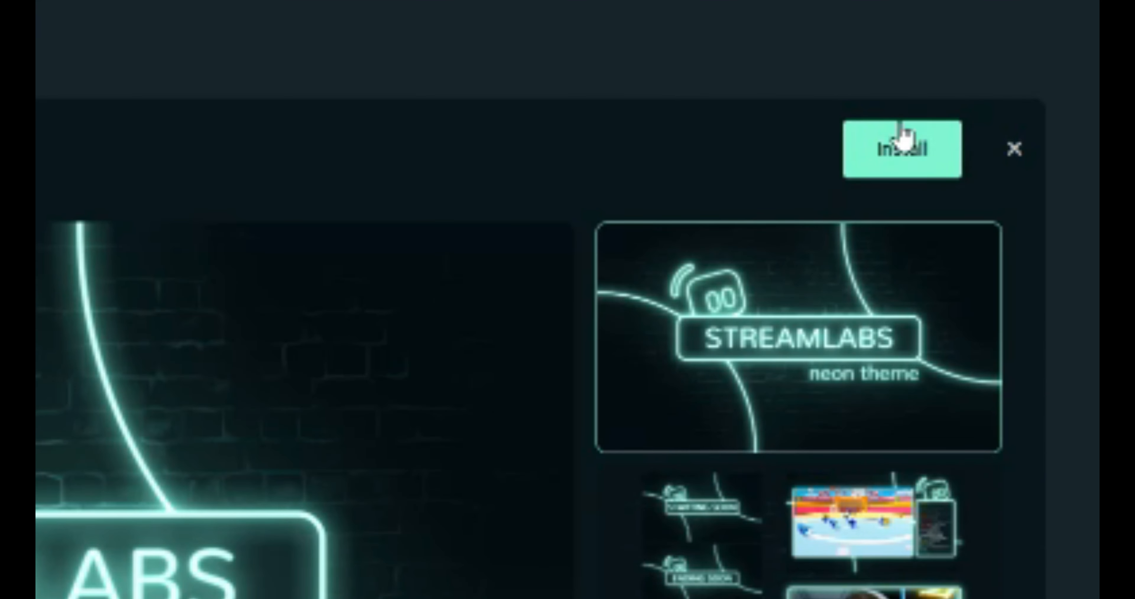
click(901, 135)
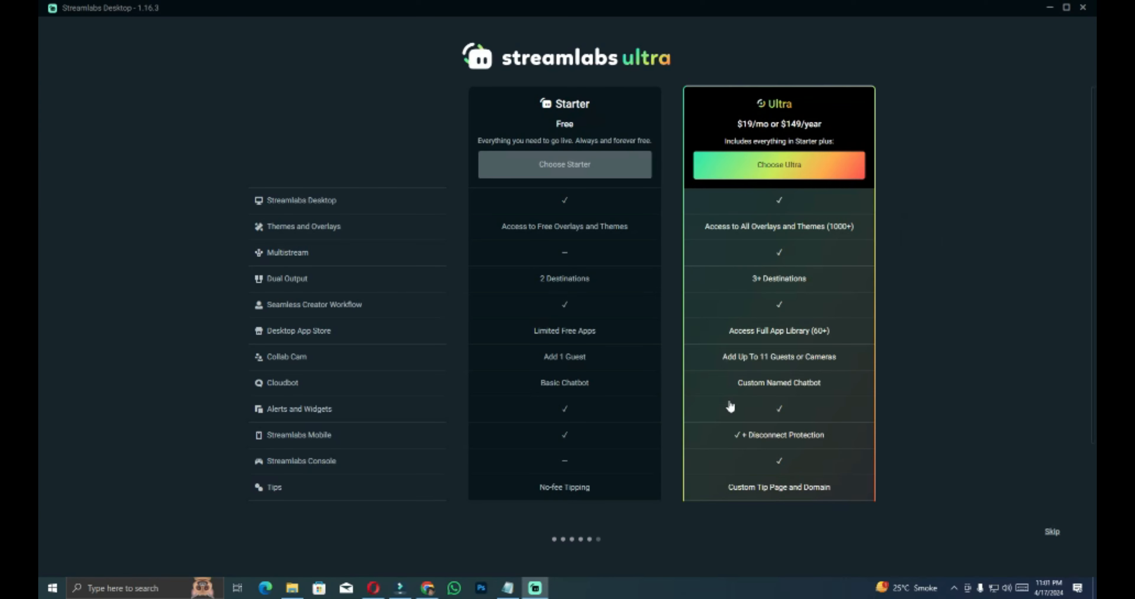
click(1054, 533)
click(570, 485)
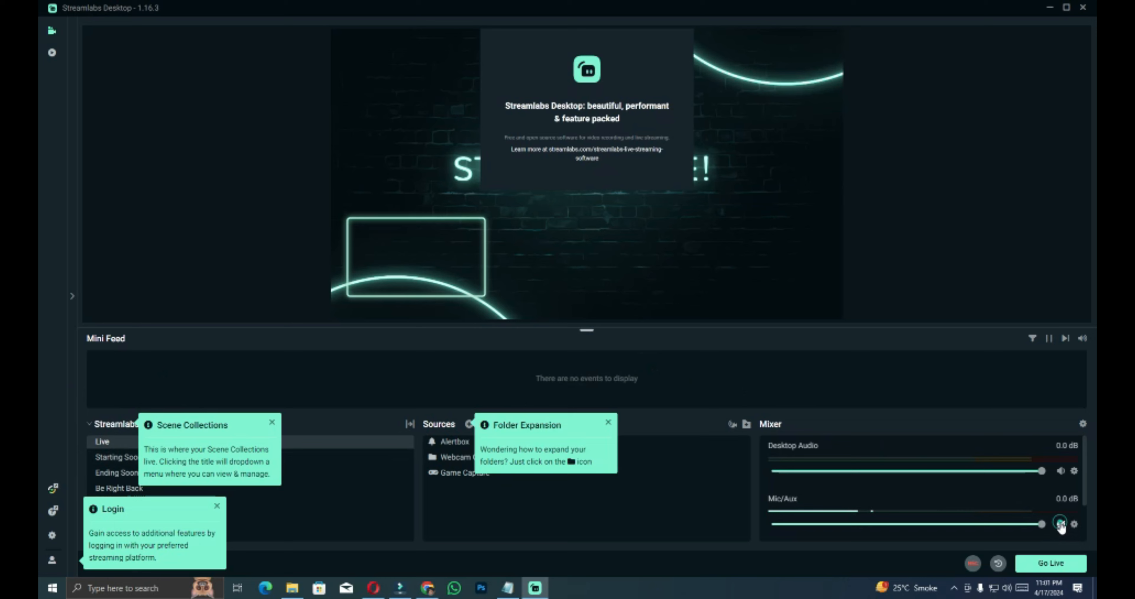
click(1061, 524)
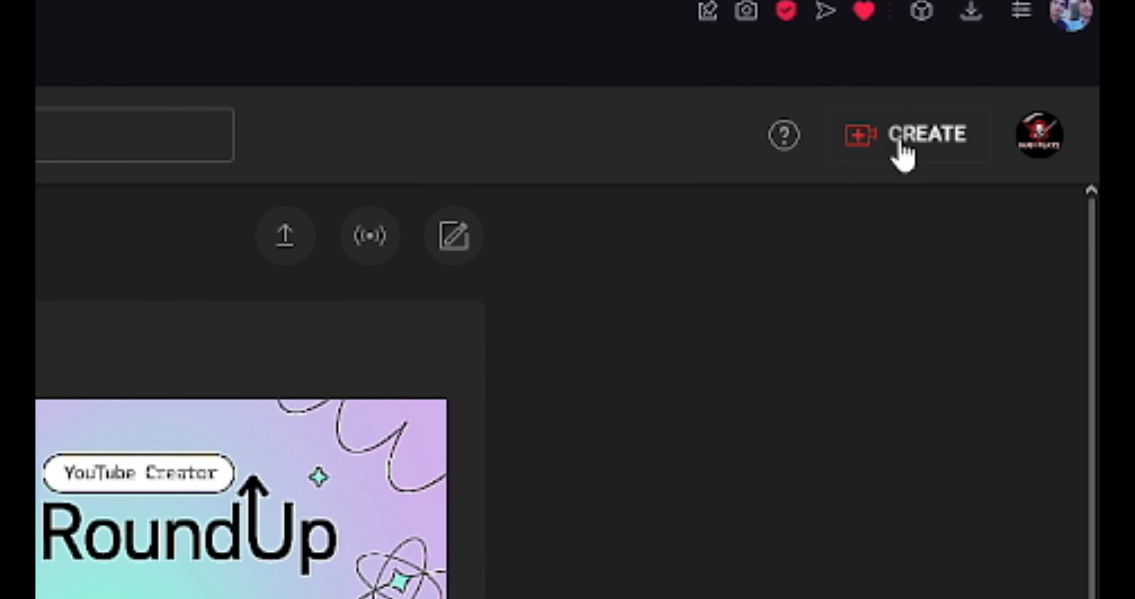
Step: In YouTube Studio, open the Go live page to set up live streaming for the channel
click(903, 155)
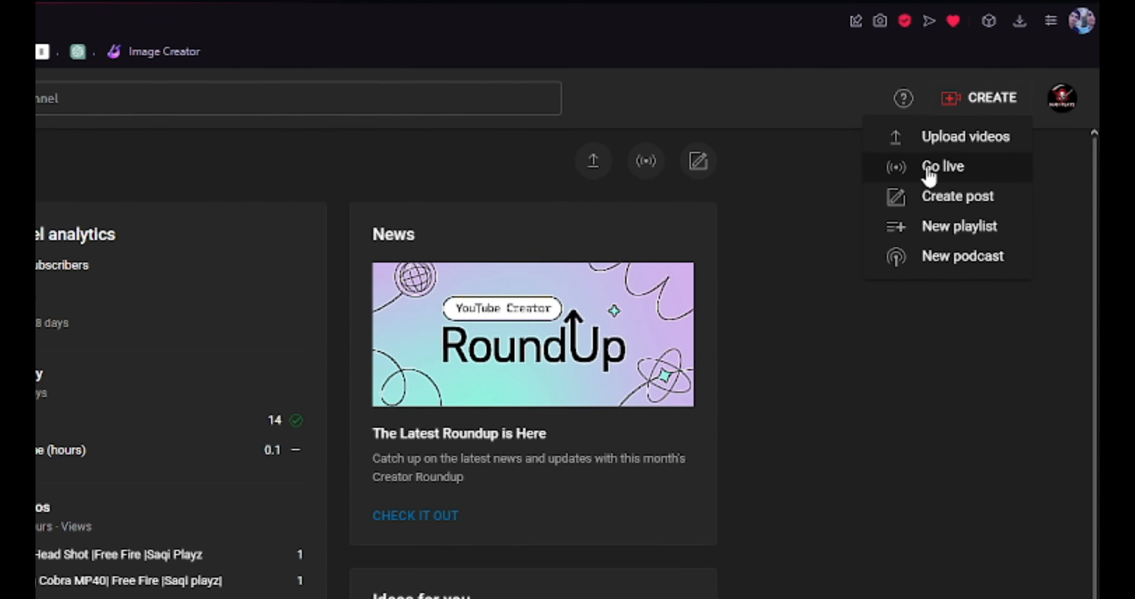
click(930, 174)
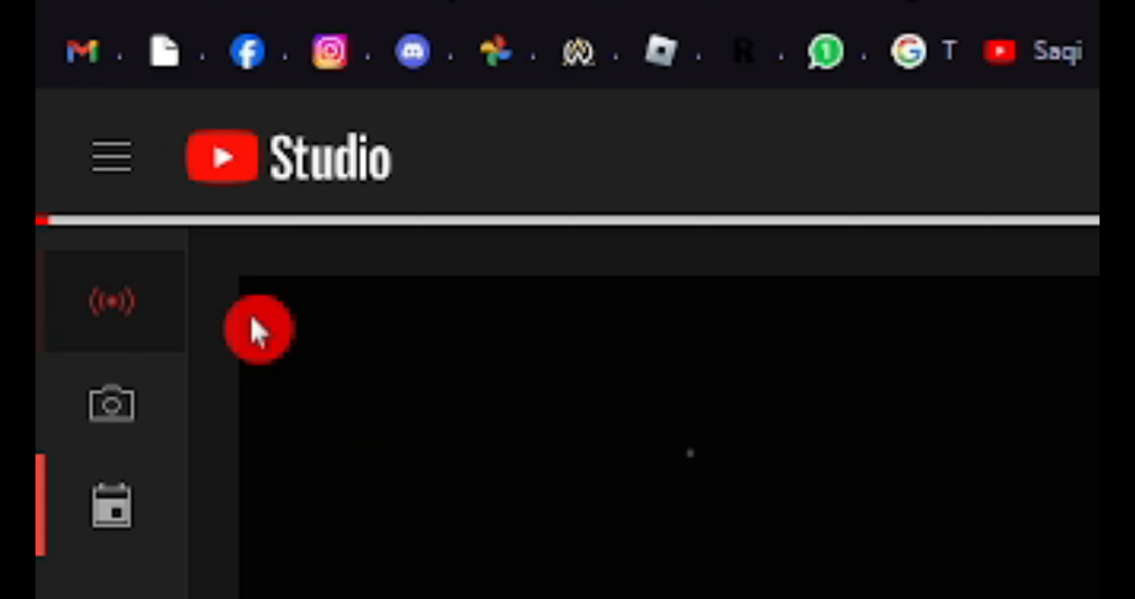
click(101, 304)
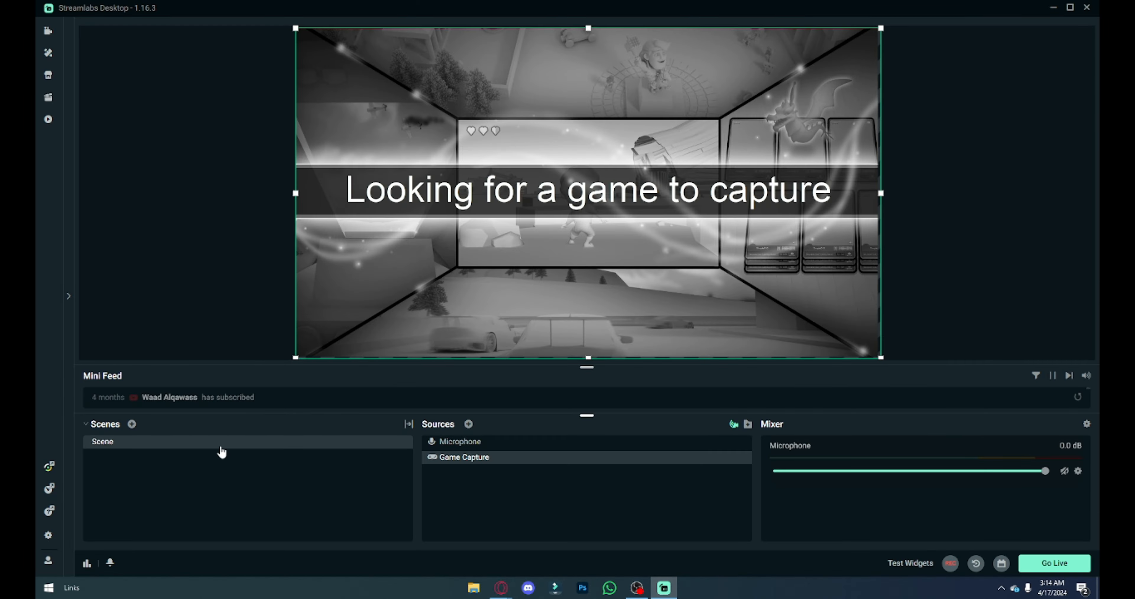
Step: In Streamlabs Desktop's Stream settings, paste the YouTube stream key for the YouTube - RTMPS service and save the settings
click(52, 539)
click(264, 165)
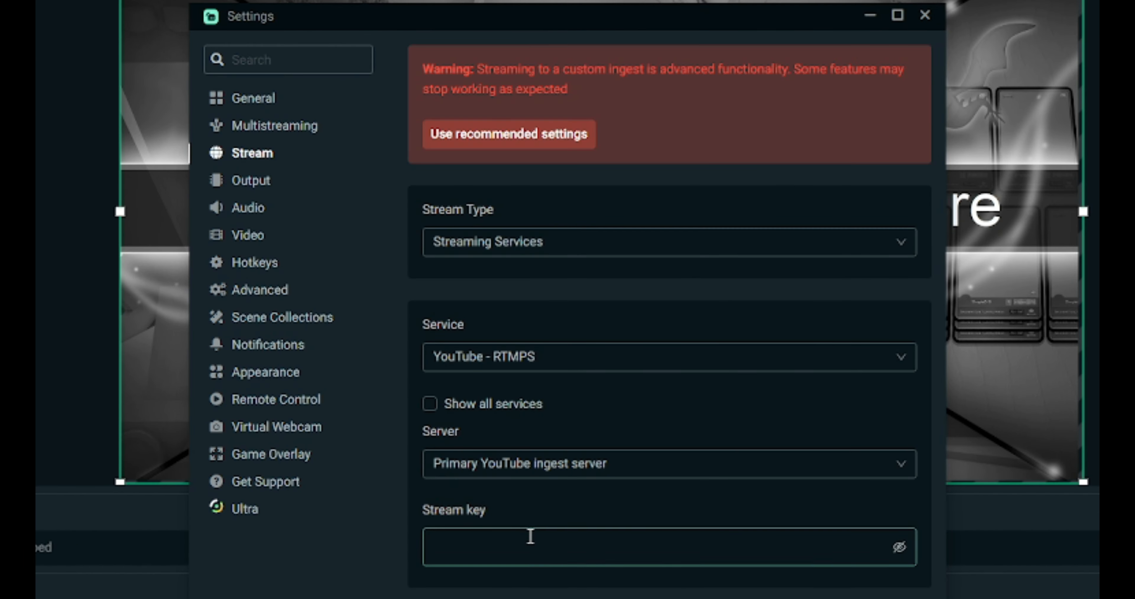
click(550, 559)
key(ctrl+v)
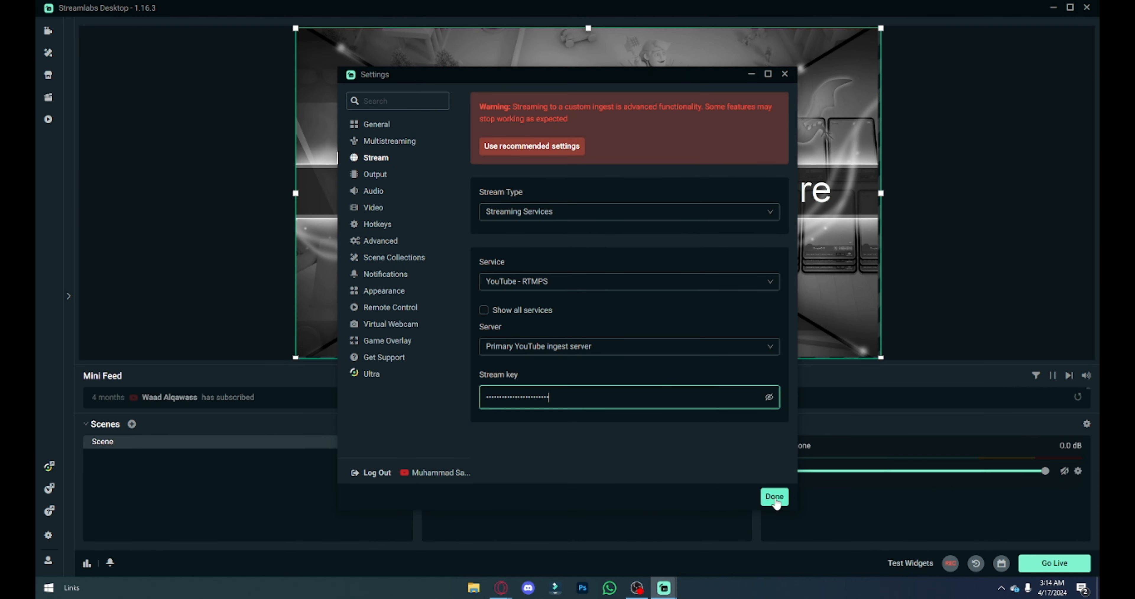
click(776, 499)
mouse_move(497, 594)
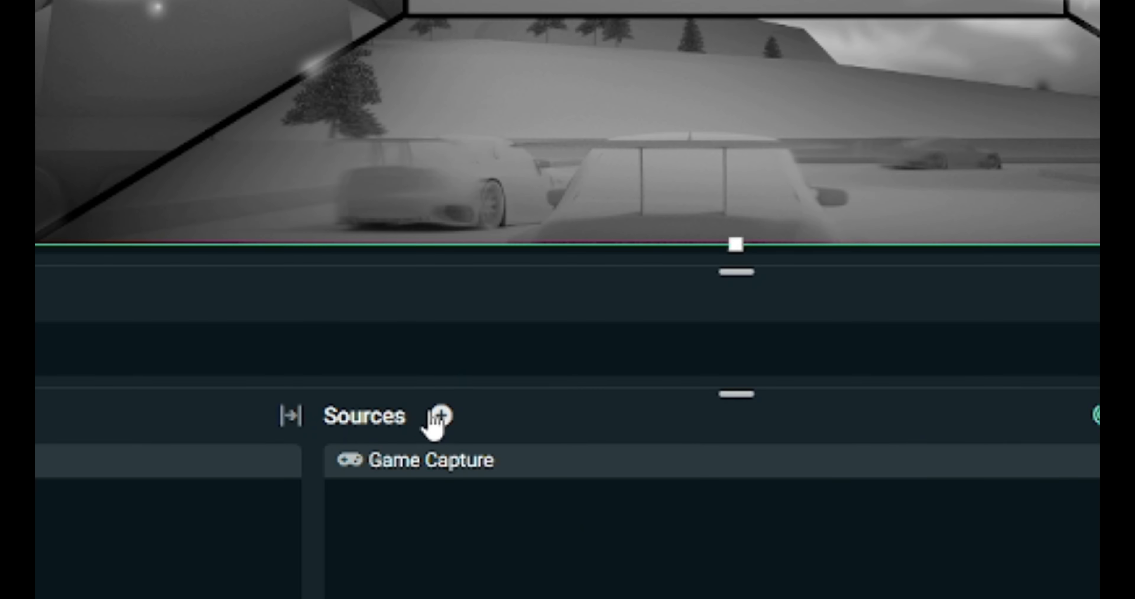
Step: Add a Game Capture source to the scene and set it to capture the specific window [RobloxPlayerBeta.exe]: Roblox
click(465, 424)
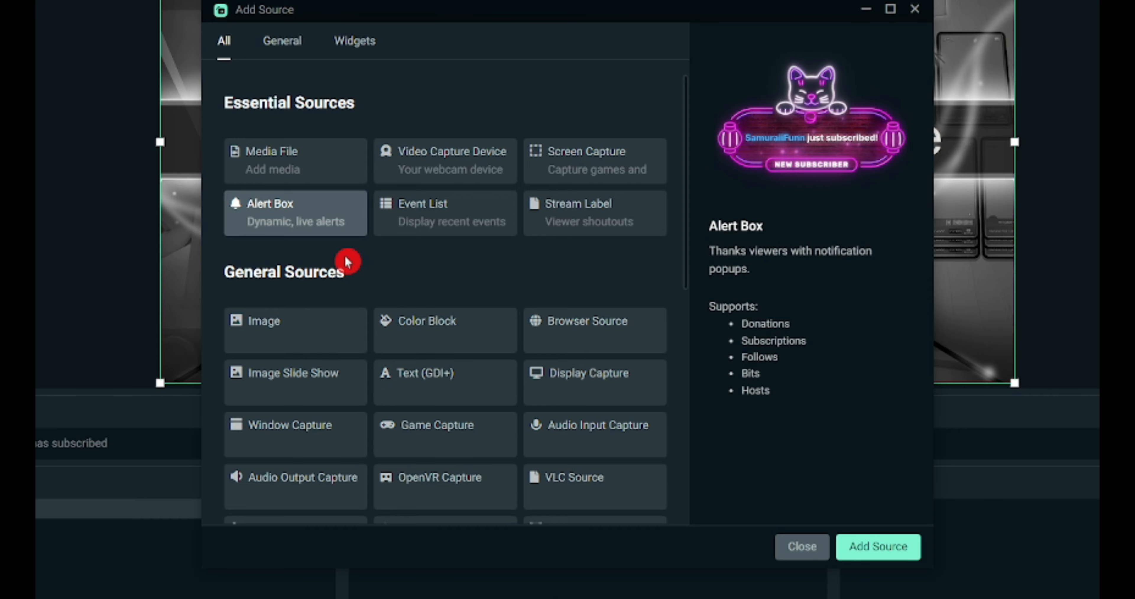
scroll(485, 405, down, 3)
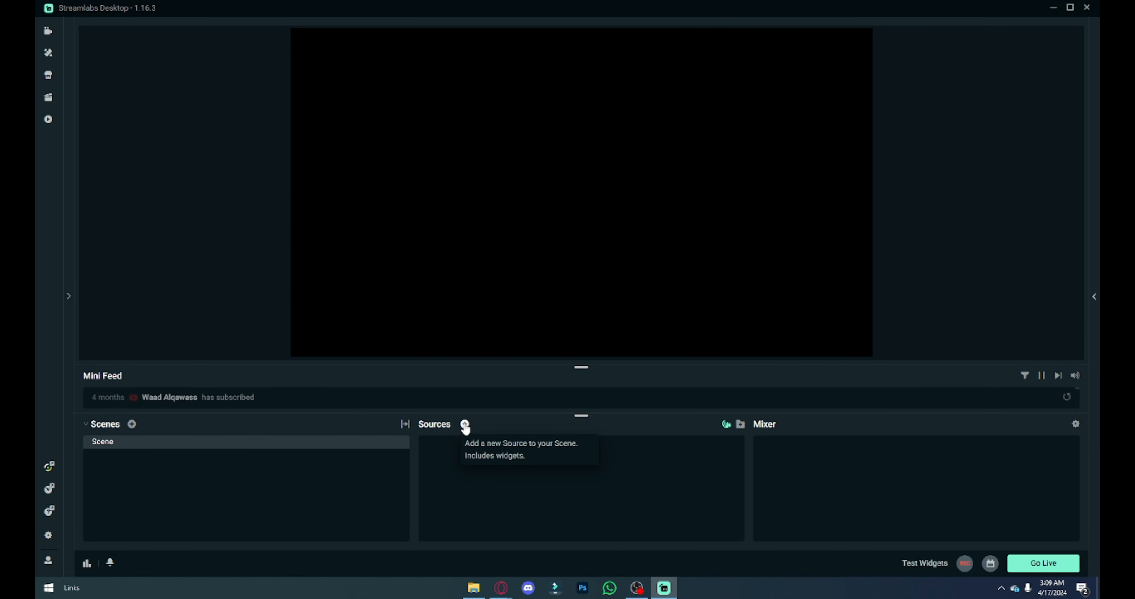
click(464, 424)
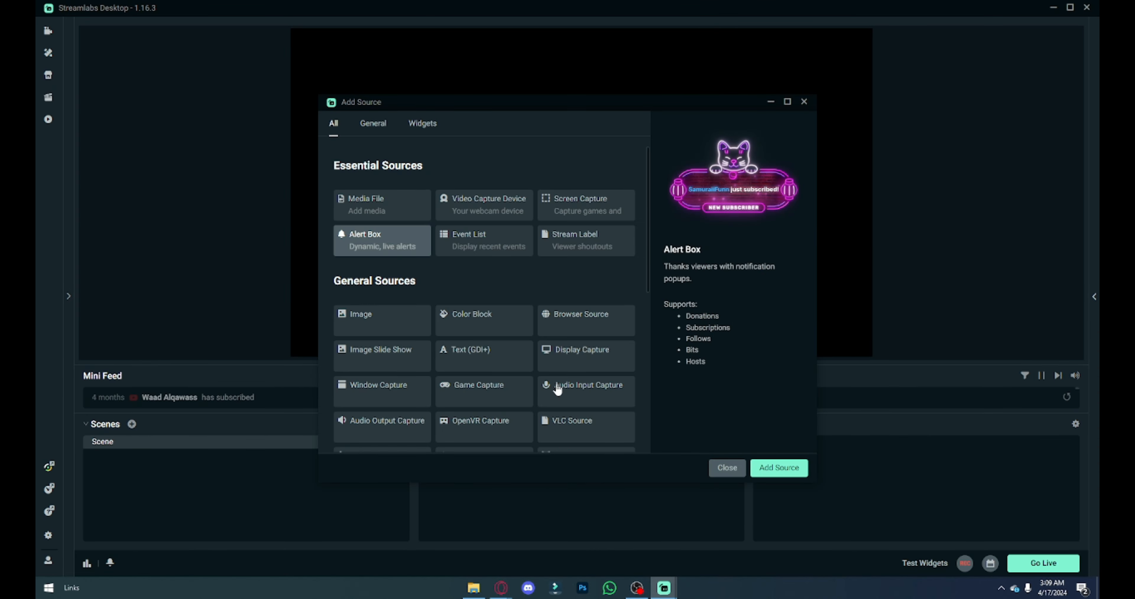
click(457, 379)
scroll(457, 379, down, 1)
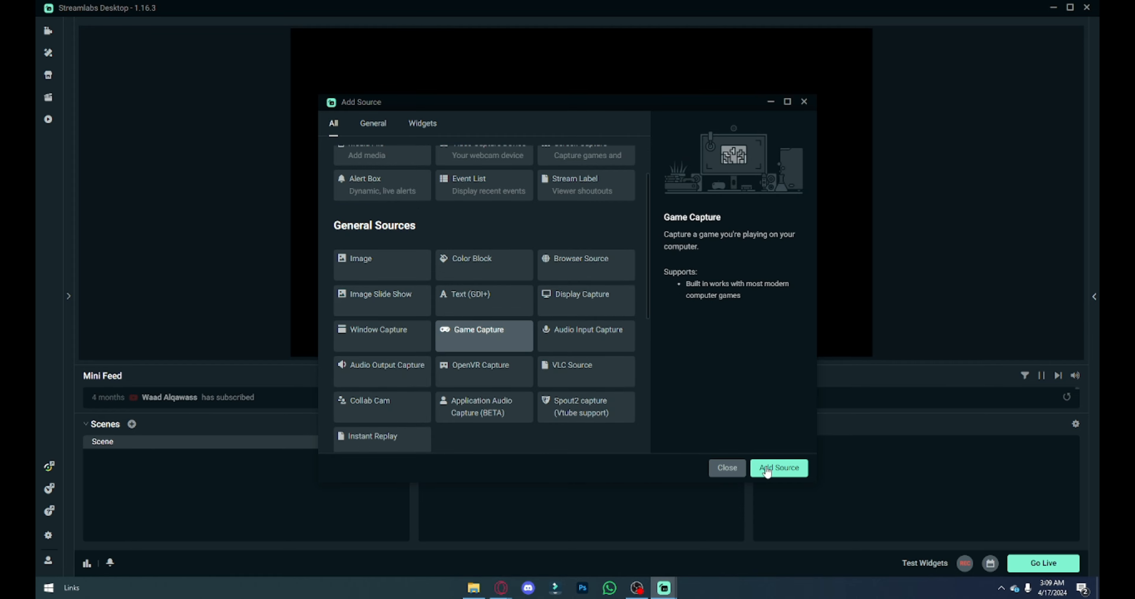
click(779, 468)
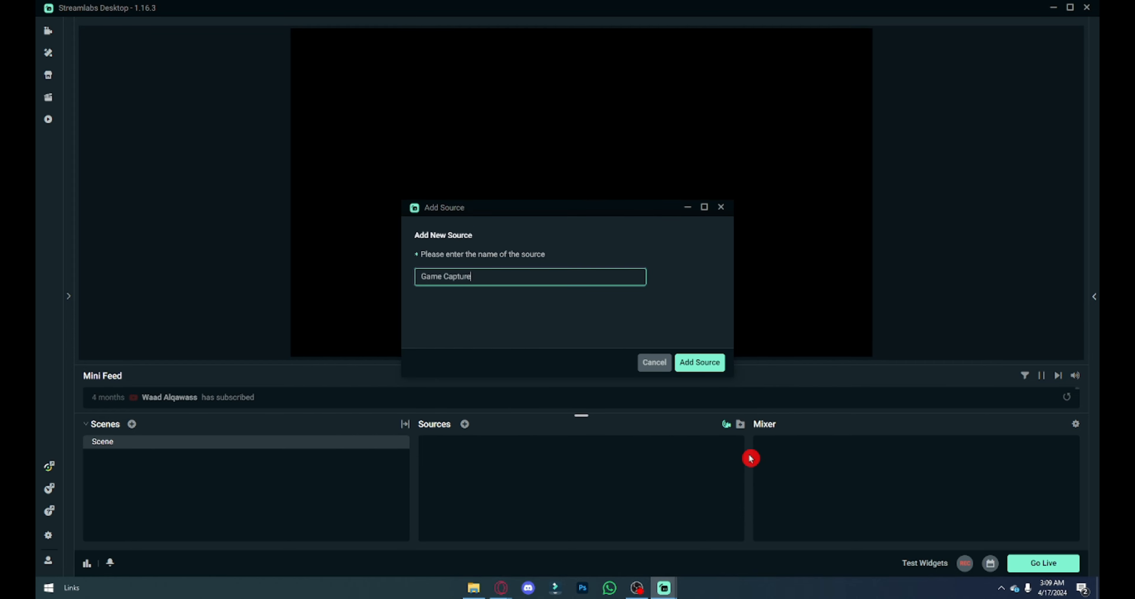
click(712, 354)
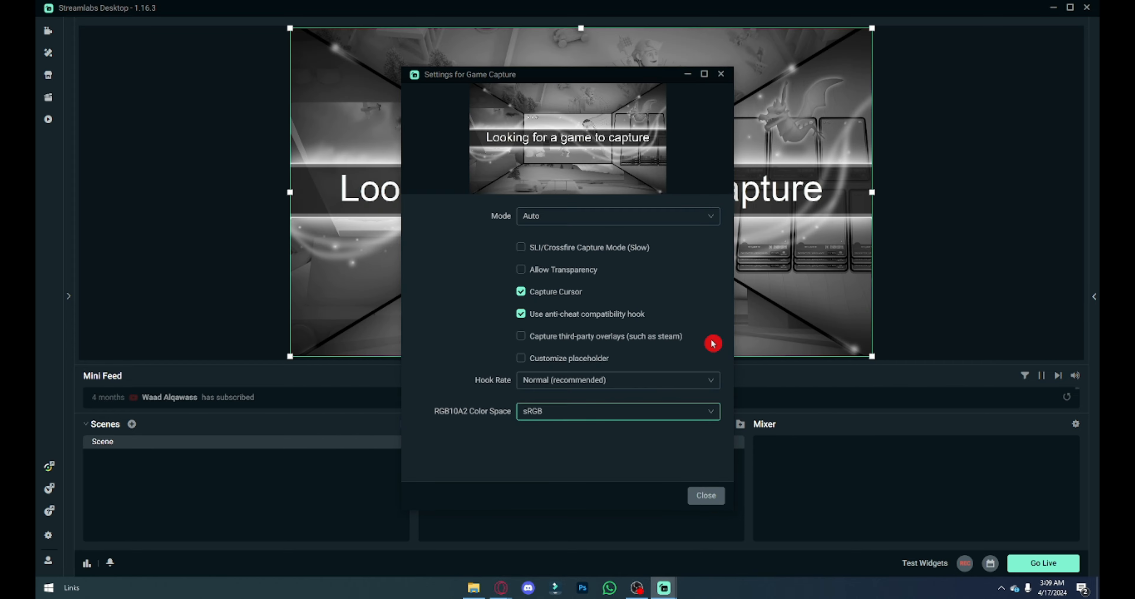
click(558, 215)
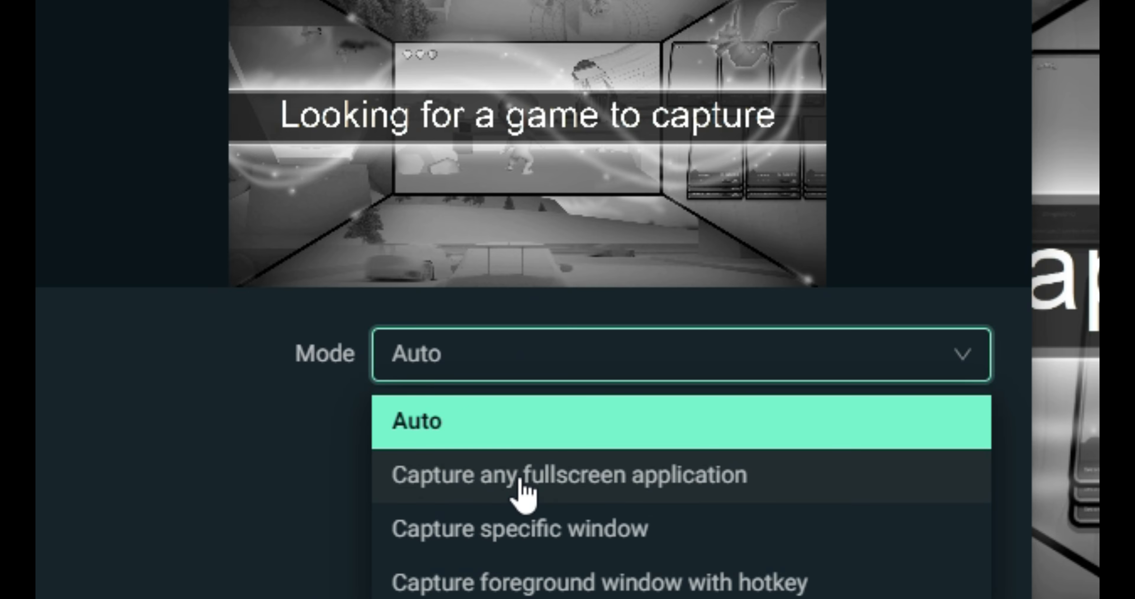
click(520, 539)
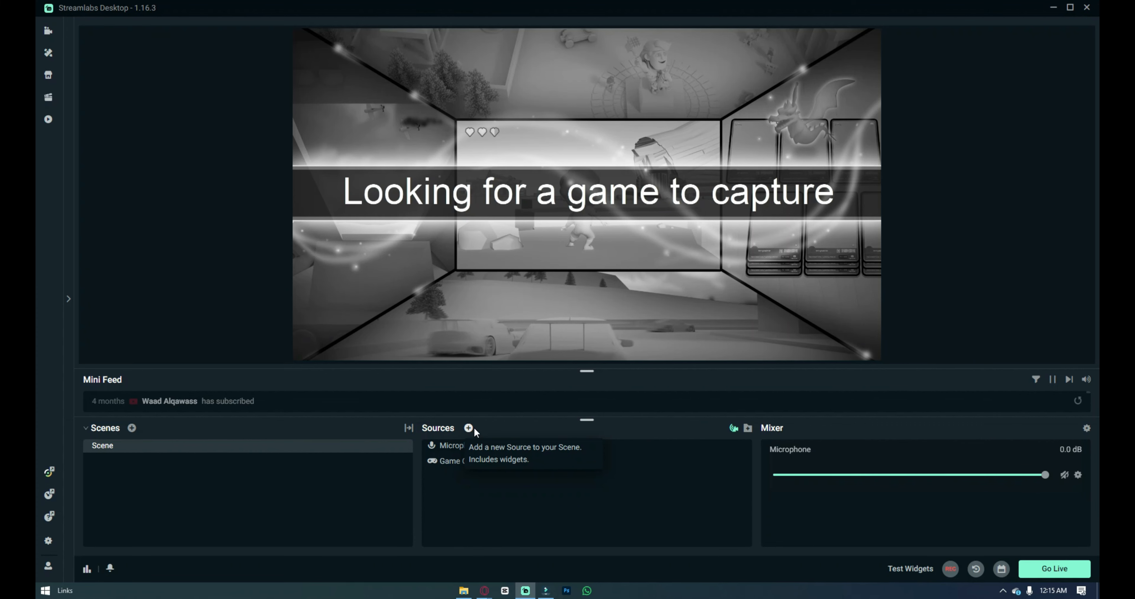
Step: Add an Audio Output Capture source to the scene, keeping the suggested source name
click(471, 429)
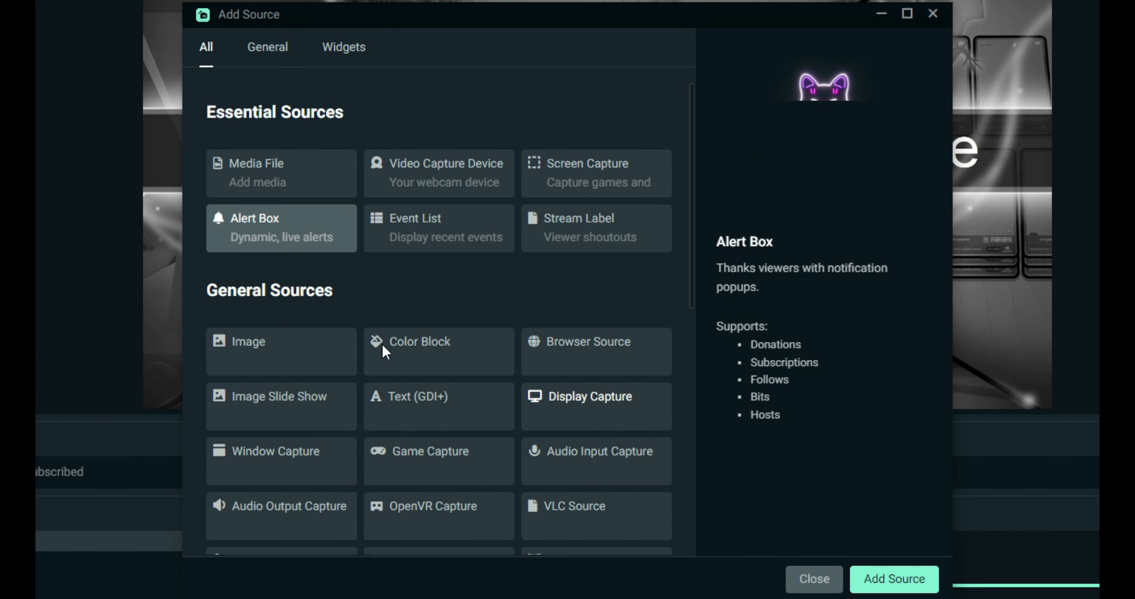
scroll(384, 353, down, 2)
click(266, 430)
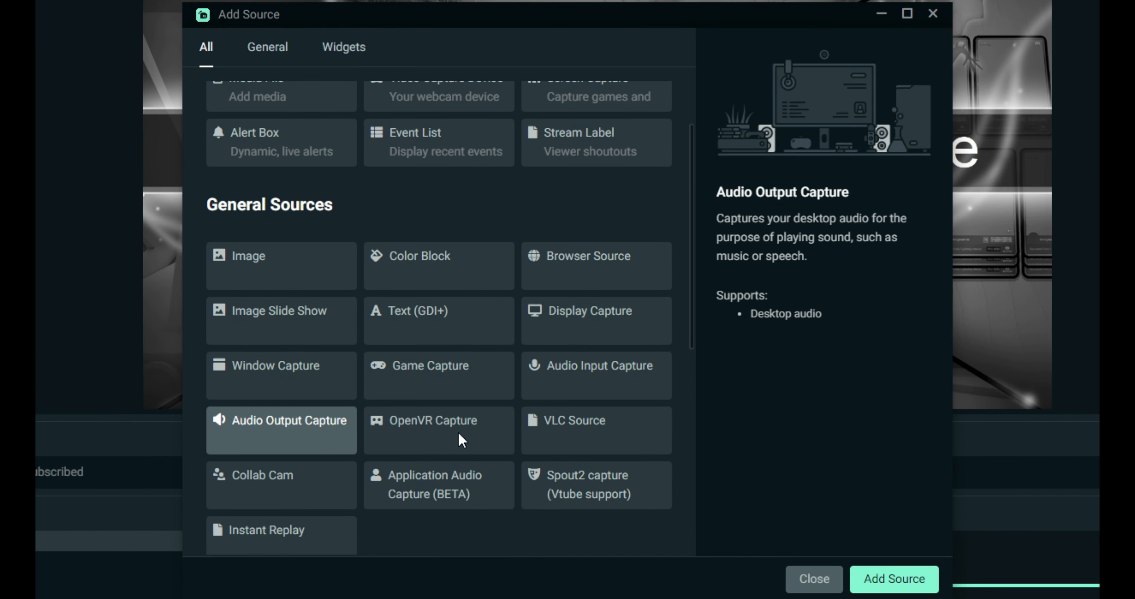
click(903, 582)
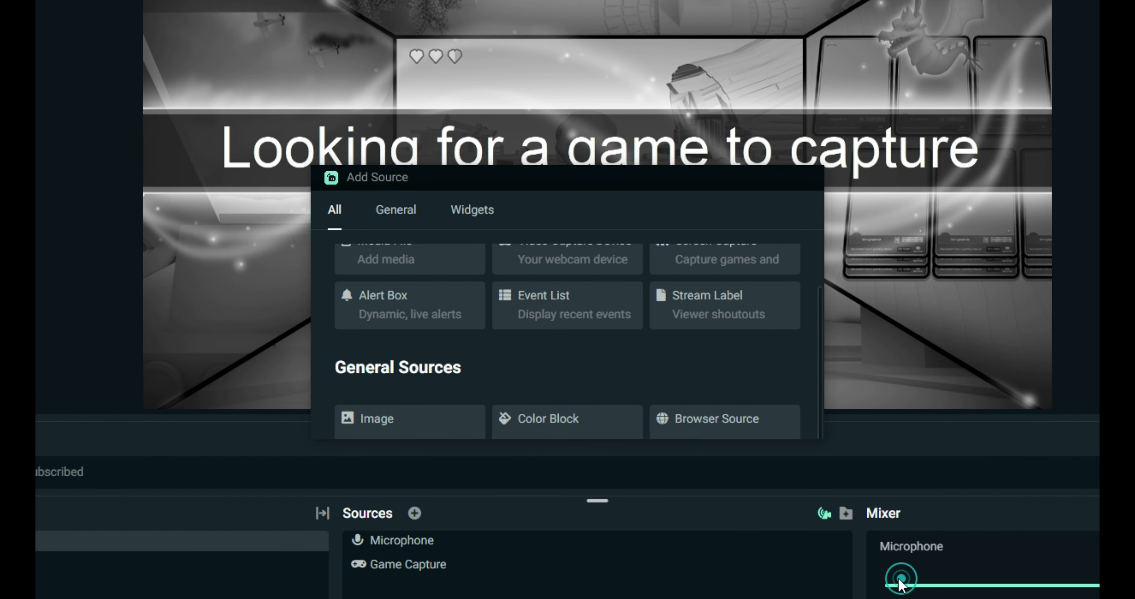
click(772, 416)
Step: Set the Audio Output Capture device to Speakers (Realtek High Definition Audio) and close the advanced audio settings
click(582, 221)
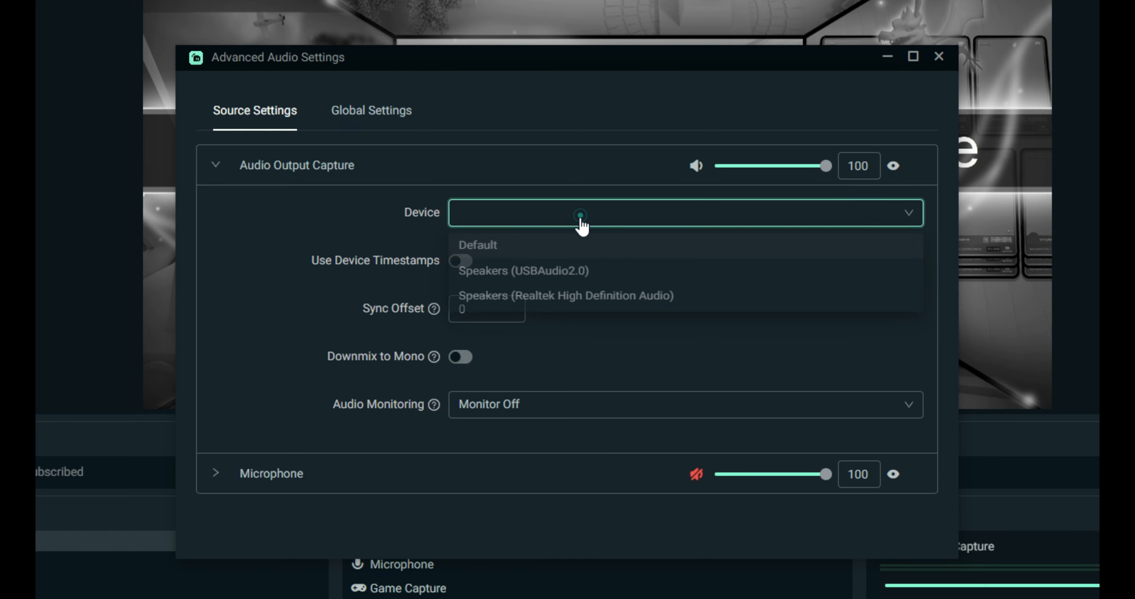
click(582, 217)
click(525, 218)
click(515, 304)
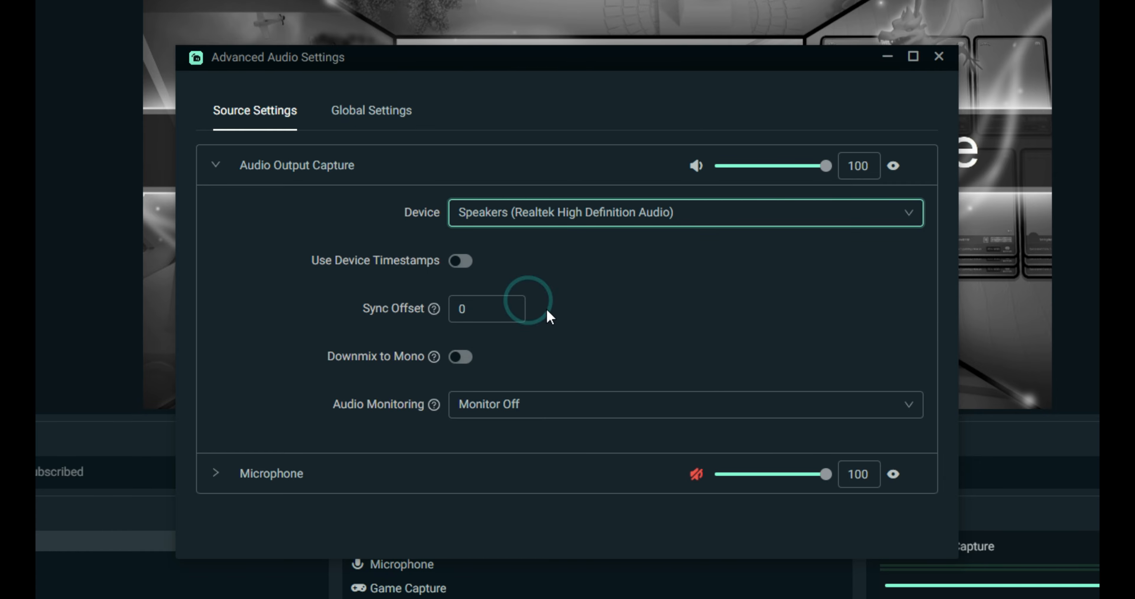
click(938, 57)
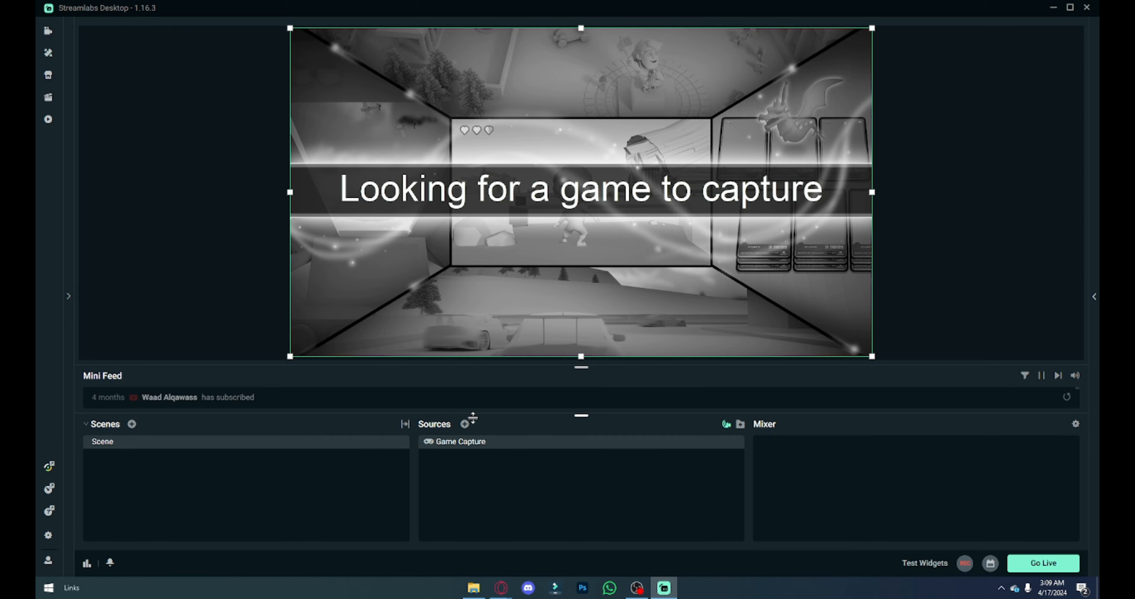
Step: Add an Audio Input Capture source to the scene and name it Microphone
click(465, 424)
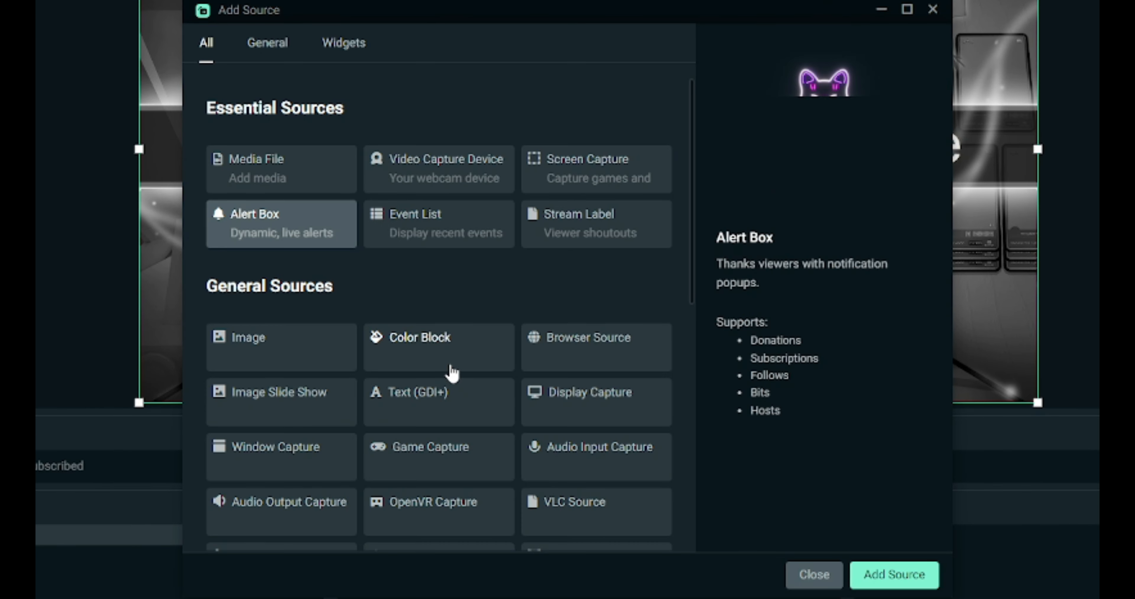
scroll(461, 445, down, 3)
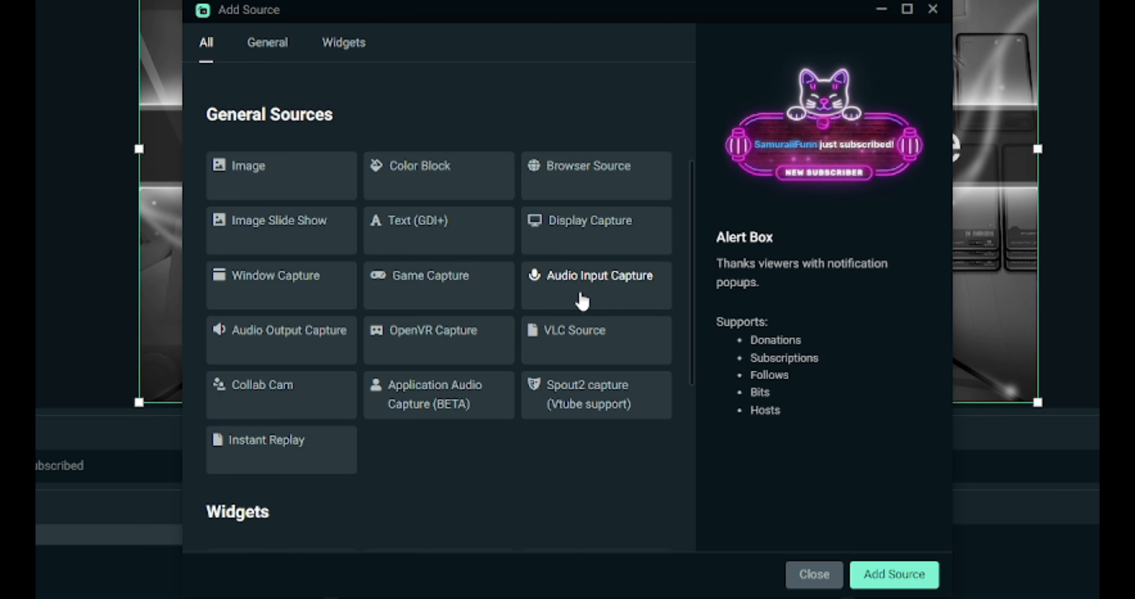
click(583, 302)
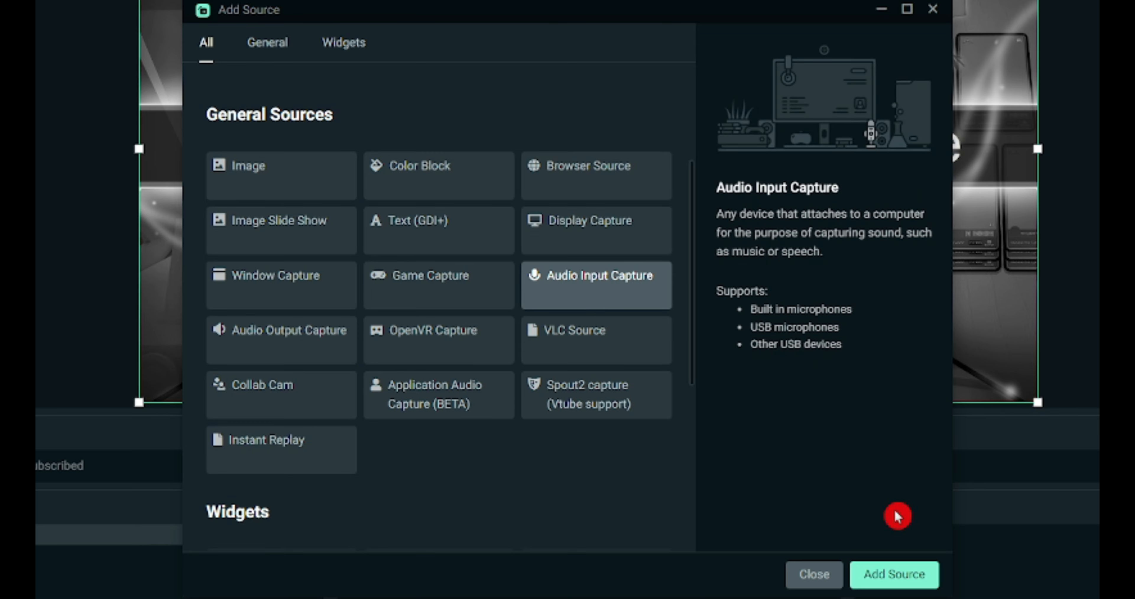
click(883, 583)
key(ctrl+a)
text(Microphone)
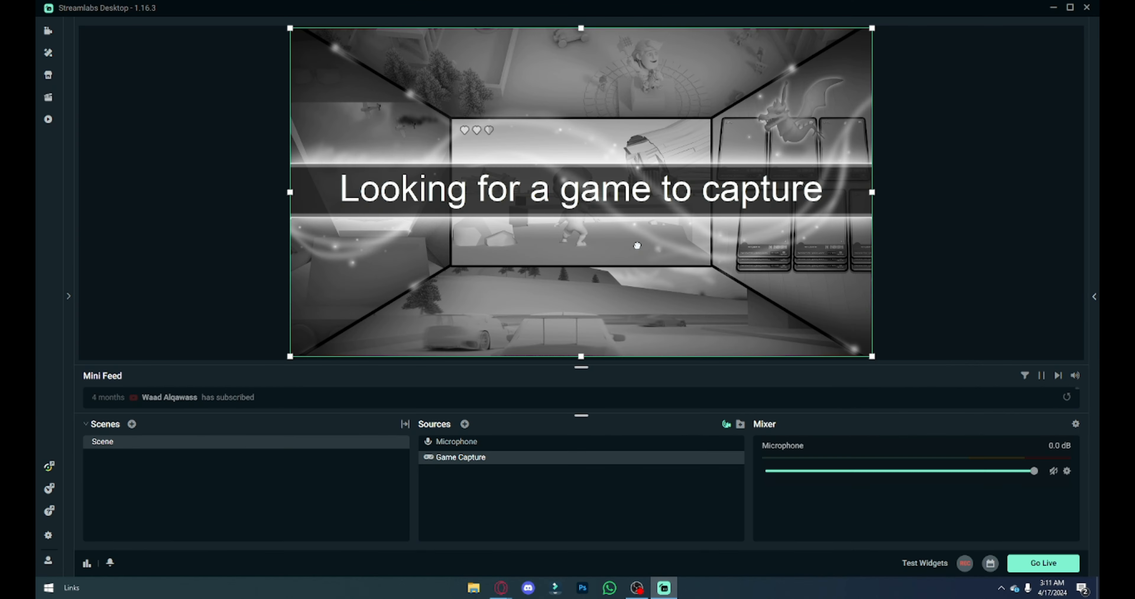
Step: Slightly enlarge the Game Capture source in the scene preview from its corner
drag(607, 194, 653, 216)
drag(872, 356, 875, 358)
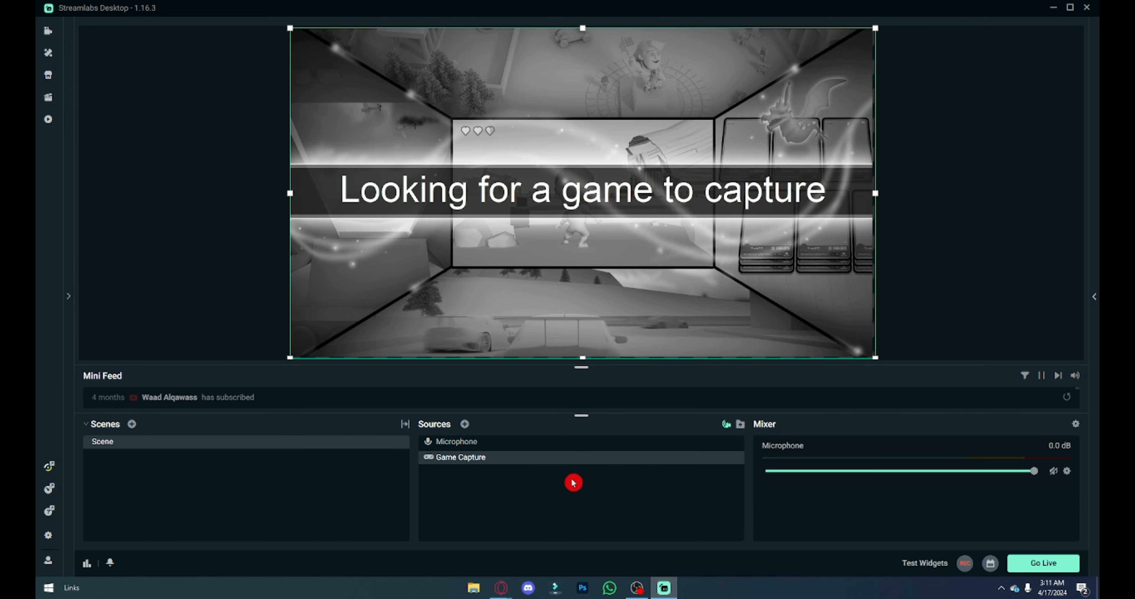
click(465, 425)
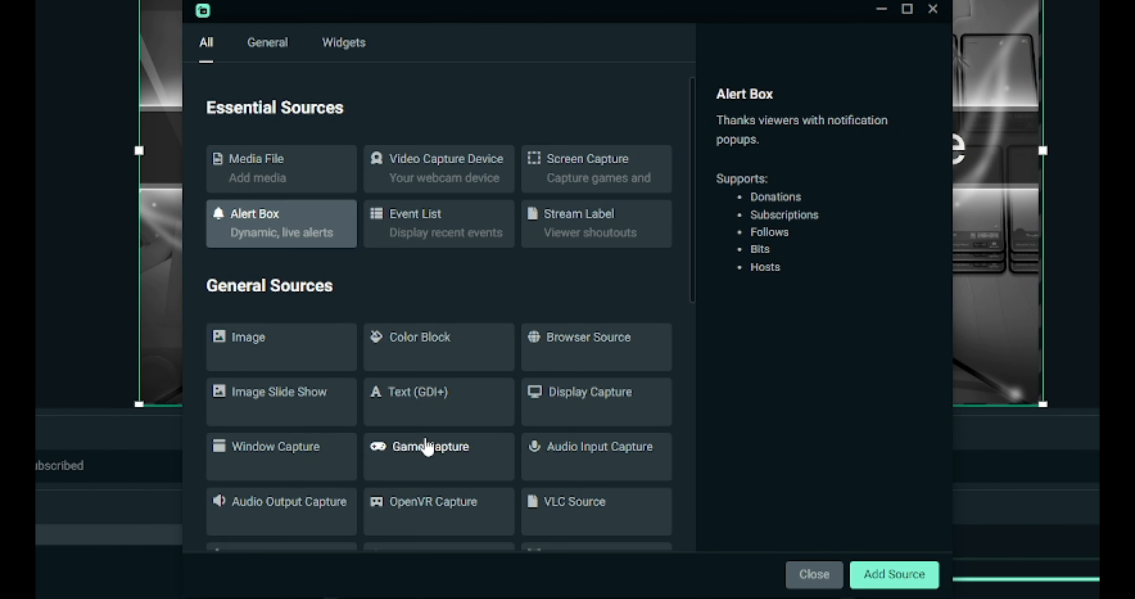
scroll(438, 308, down, 1)
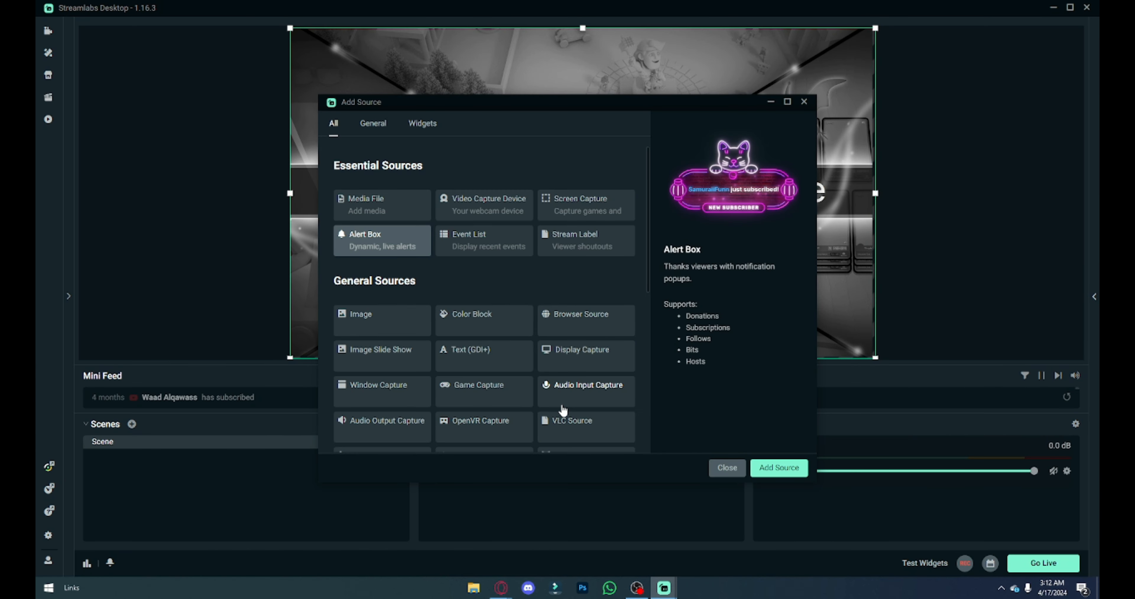
click(725, 468)
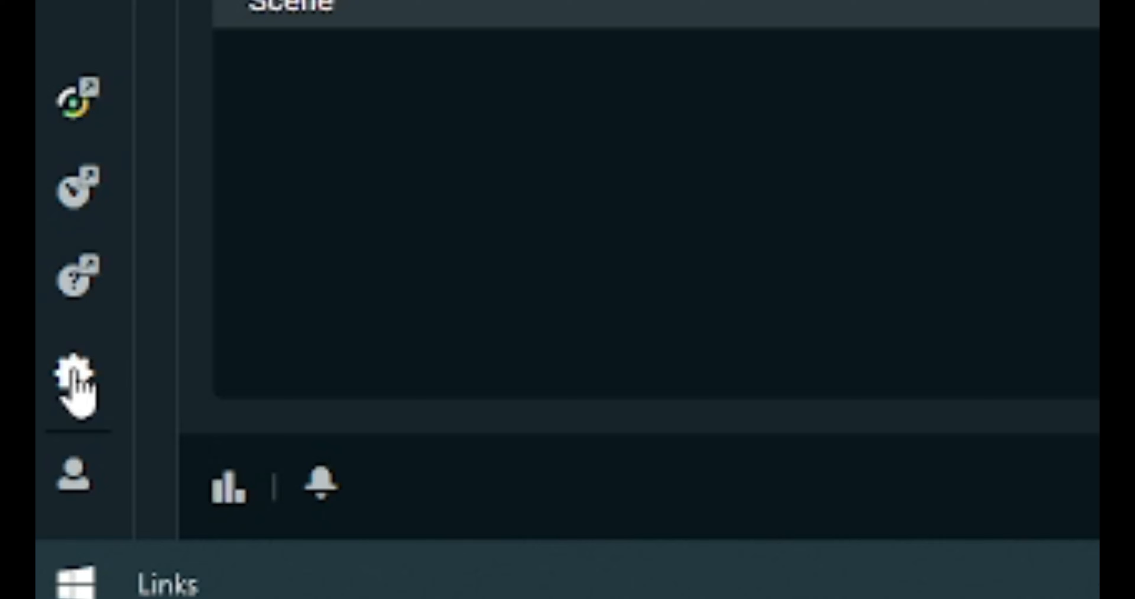
Step: Open the Output settings and examine the Advanced mode's streaming options, including encoder, rate control and bitrate
click(49, 538)
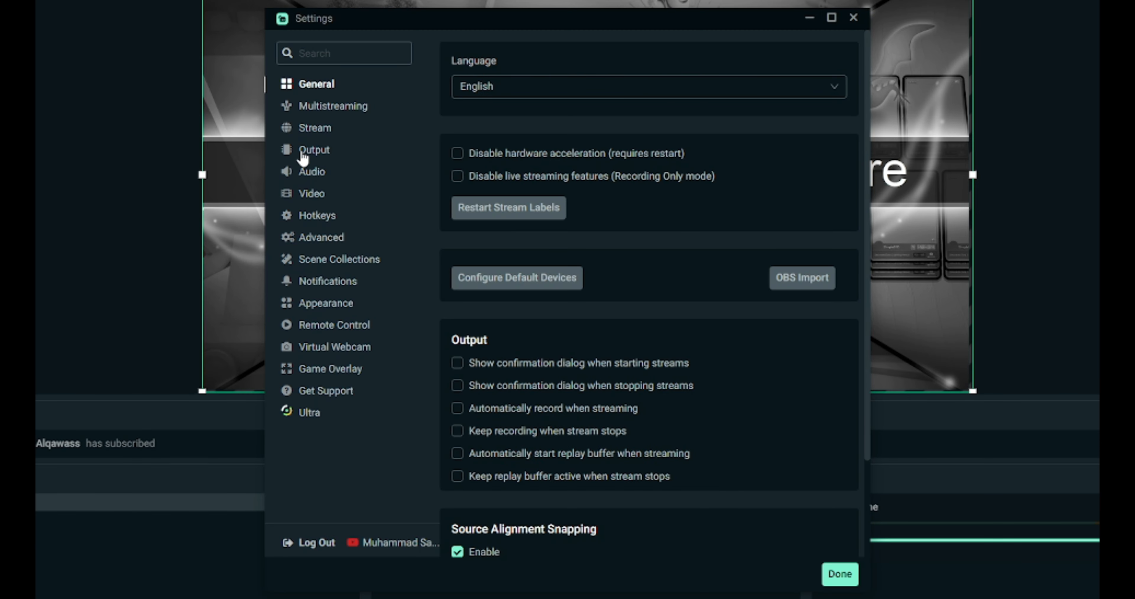
click(309, 154)
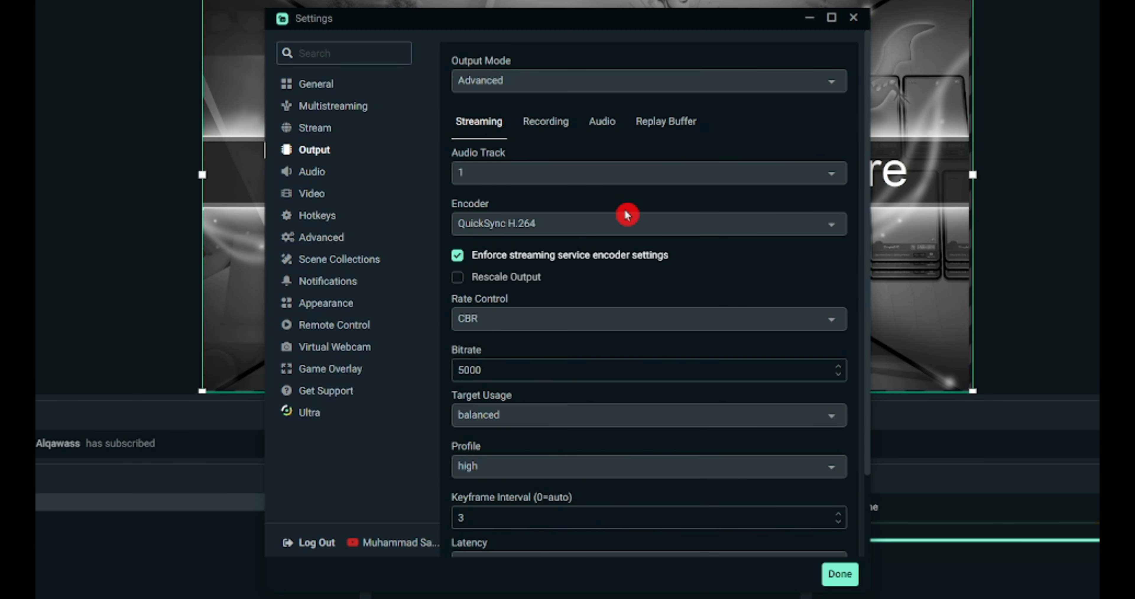
scroll(530, 334, down, 3)
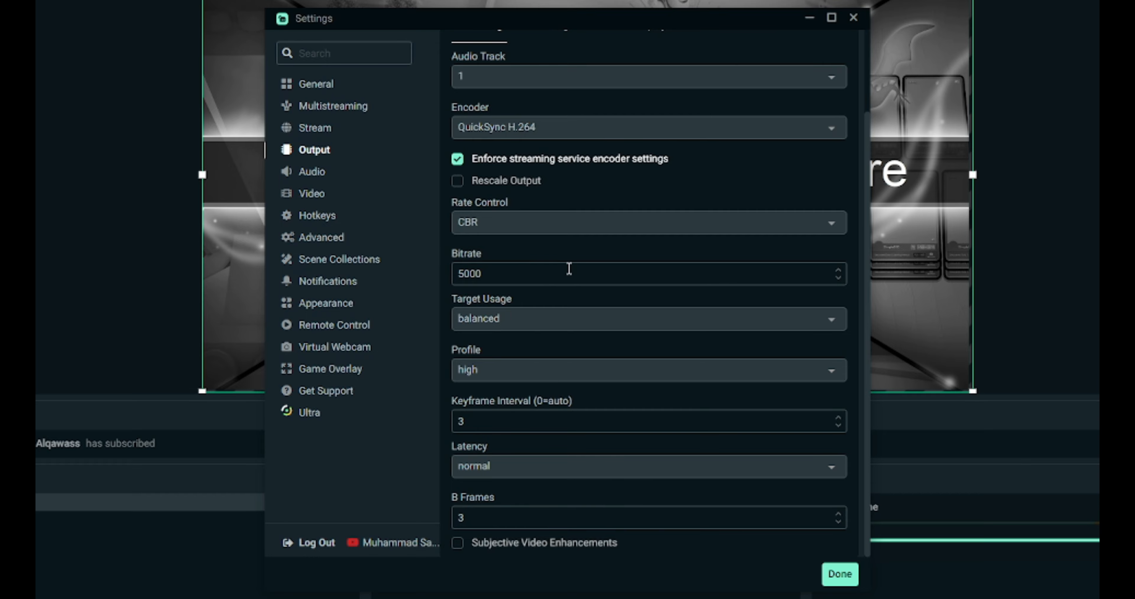
click(518, 274)
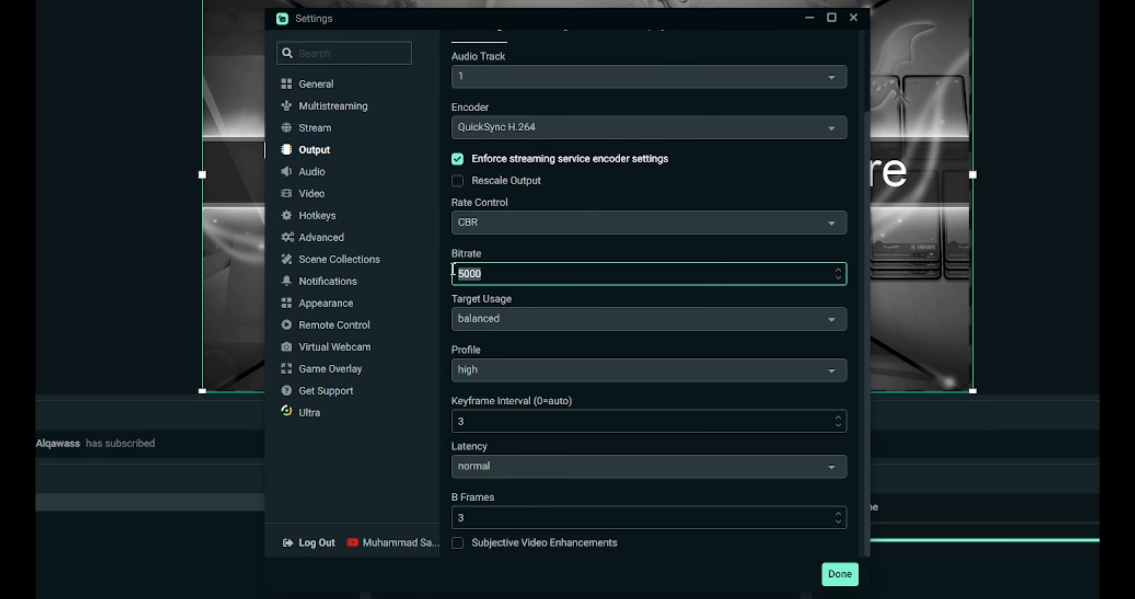
click(524, 307)
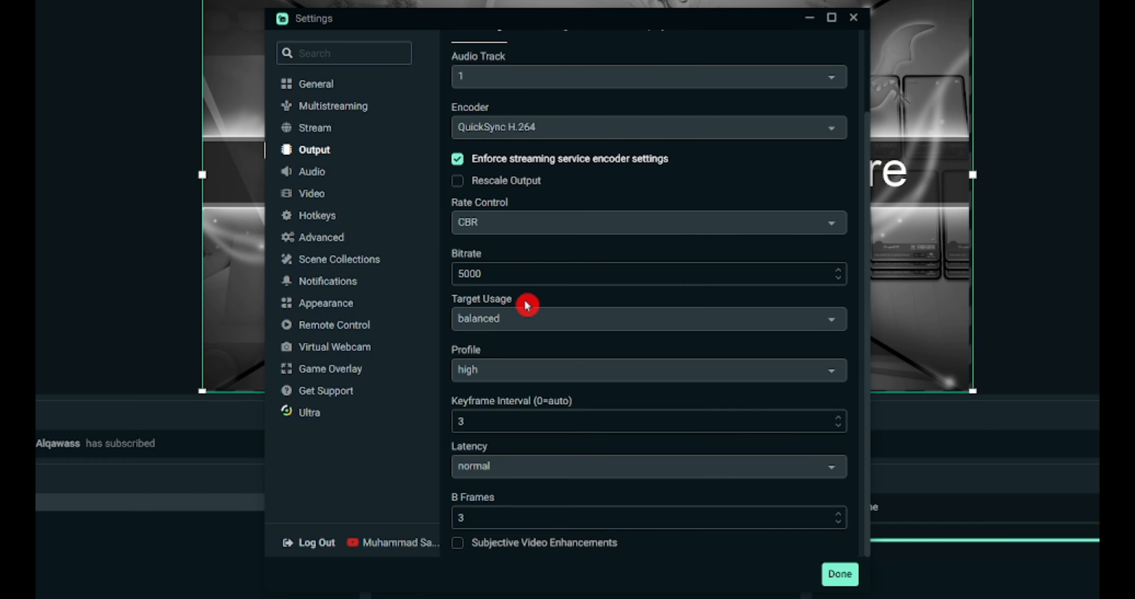
scroll(526, 303, up, 3)
scroll(615, 319, down, 3)
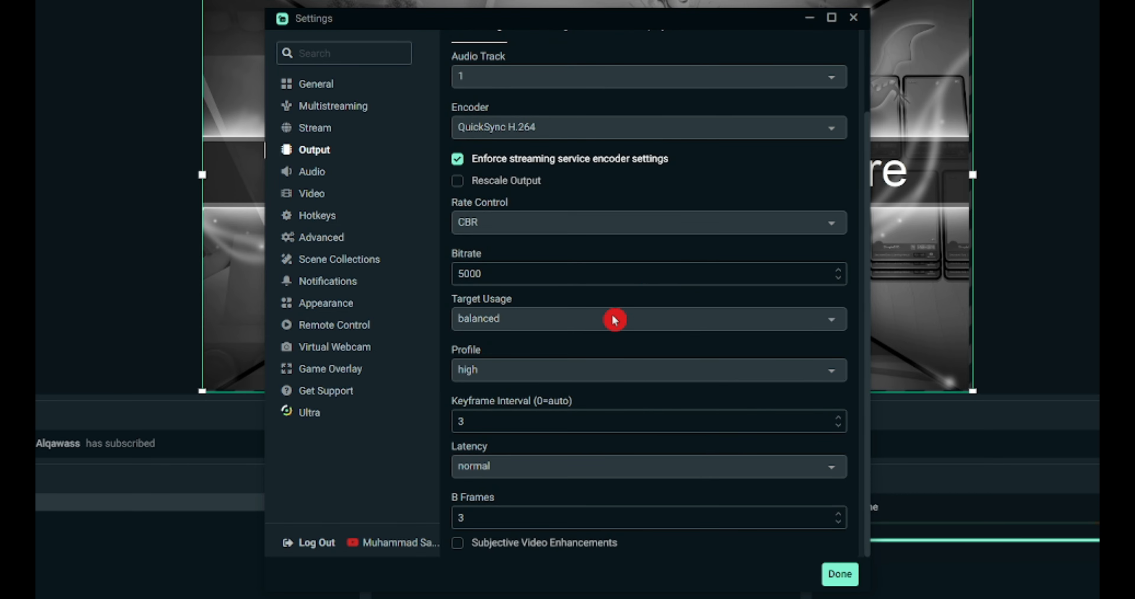
scroll(599, 330, up, 3)
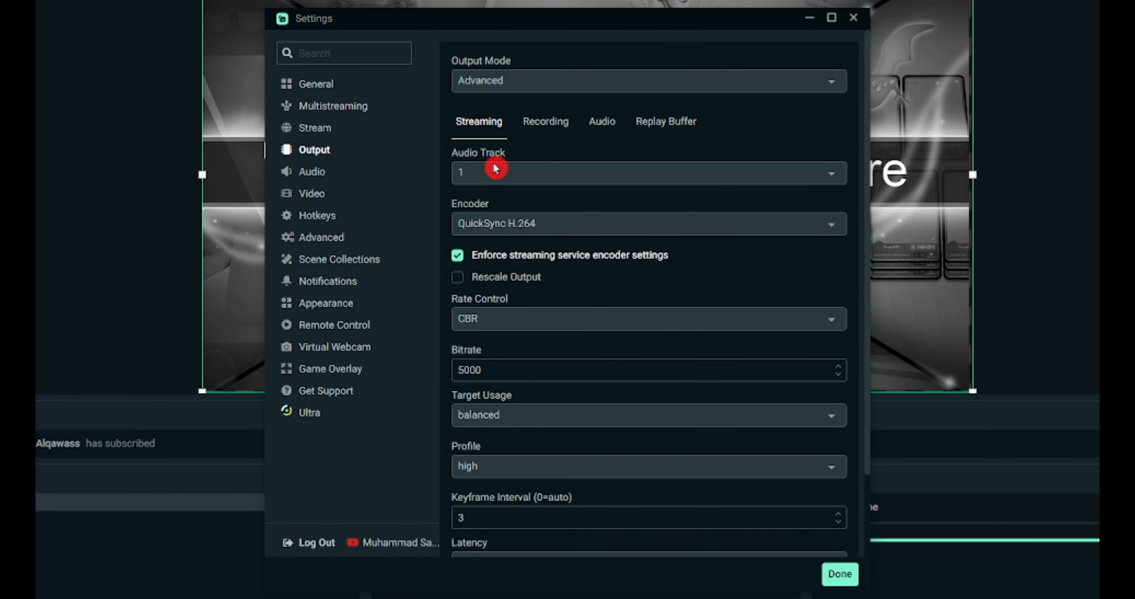
Step: Set the Output Mode to Simple and review its streaming and recording settings
click(488, 79)
click(486, 223)
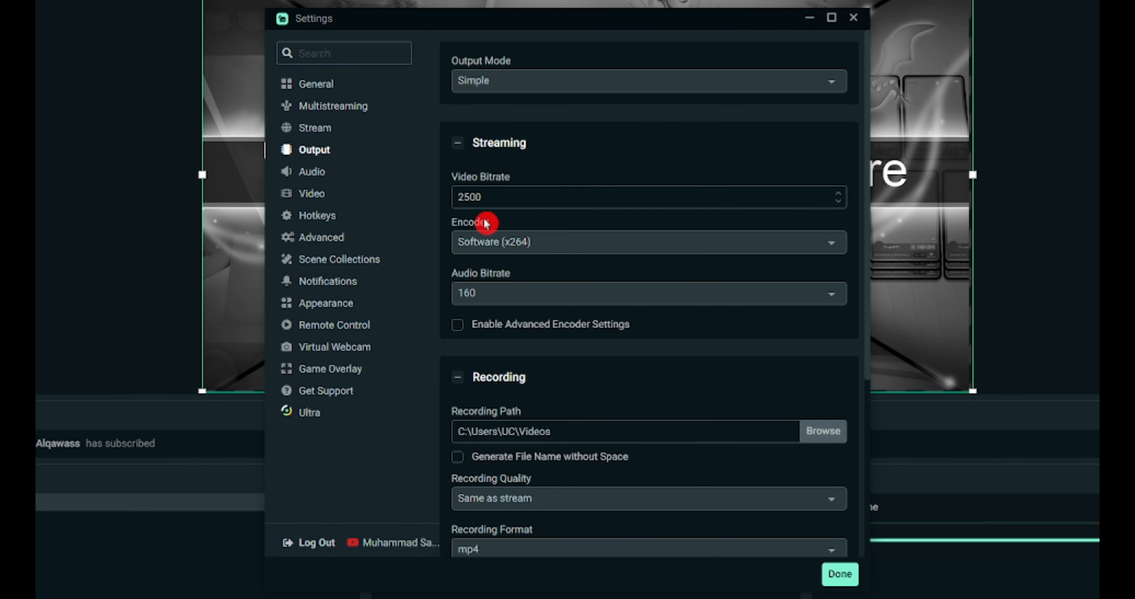
scroll(581, 352, down, 2)
scroll(580, 352, up, 2)
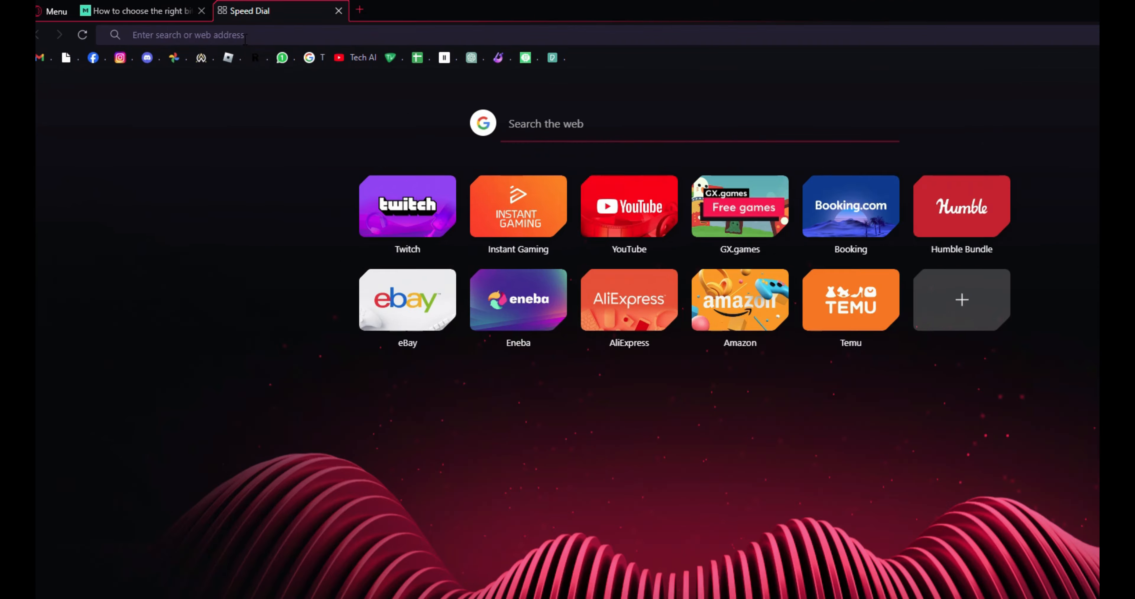
Step: In the browser, open speedtest.net, run a connection speed test and postpone the geolocation request
text(speedtest.net)
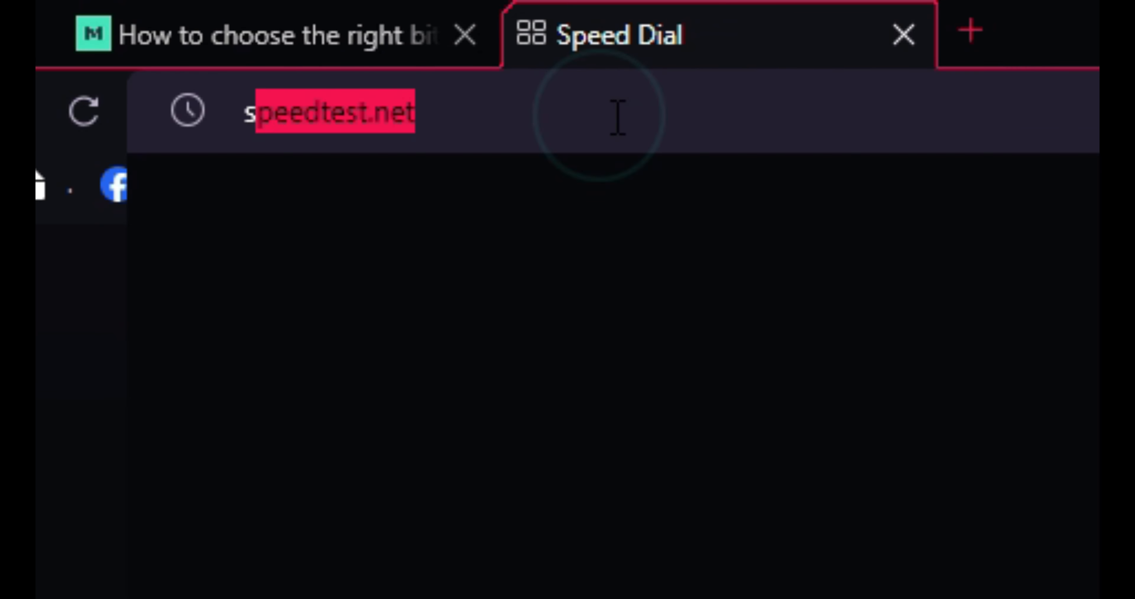
key(Return)
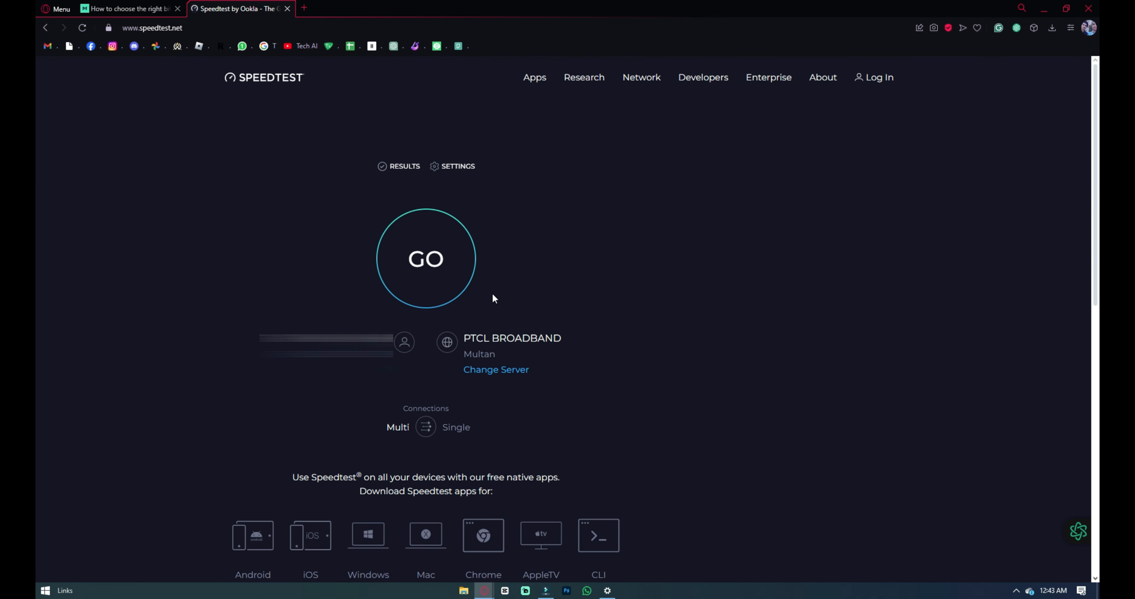
click(468, 284)
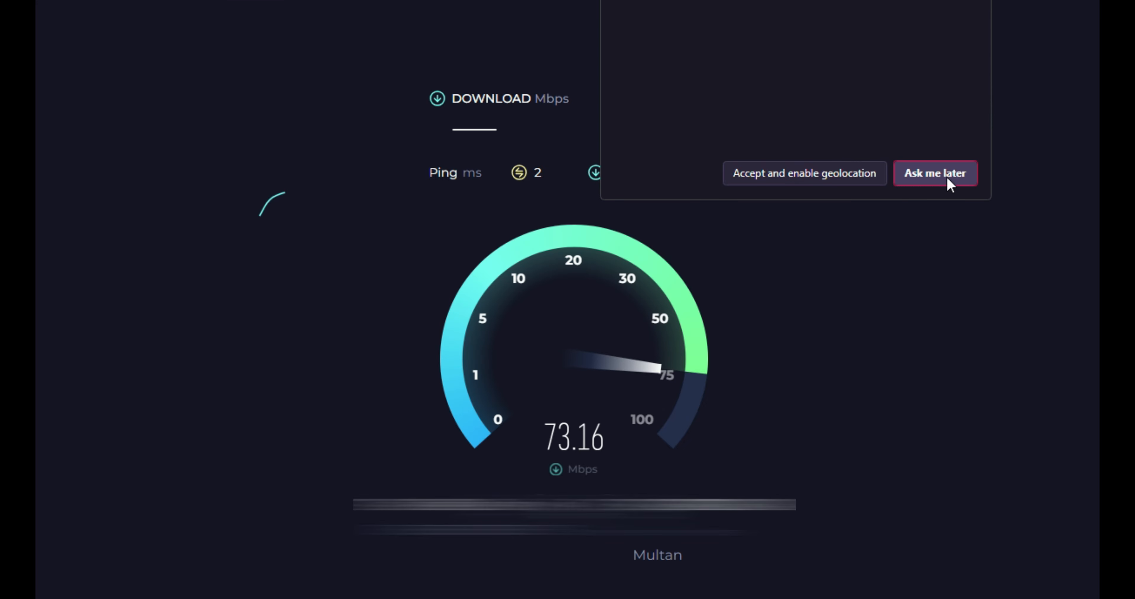
click(936, 173)
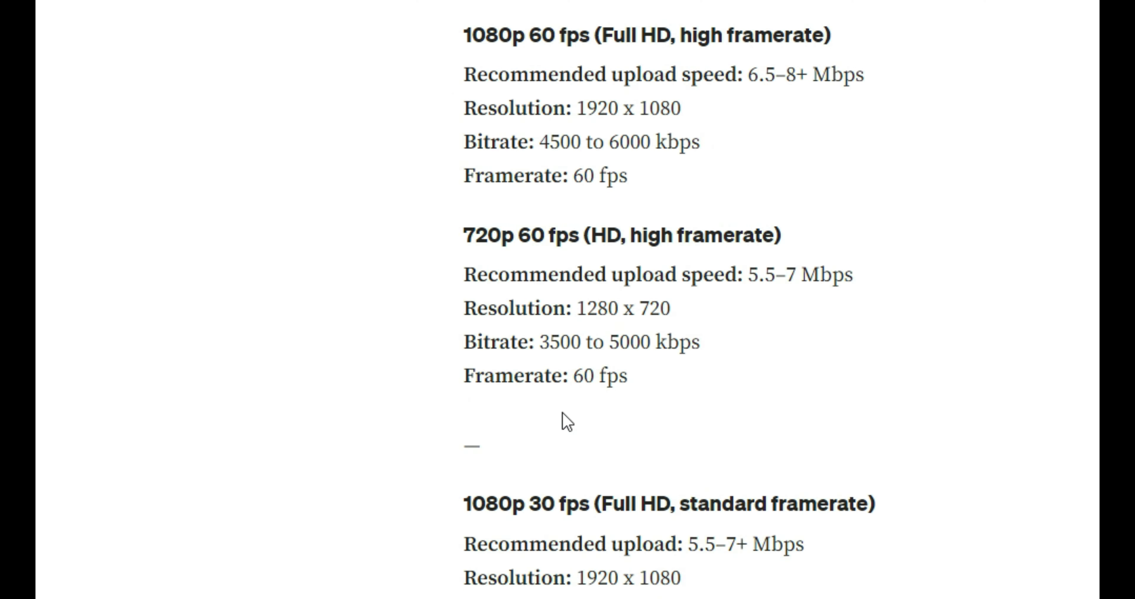
Step: Examine the bitrate guide's recommended upload speed, resolution and bitrate for 1080p 60 fps and 720p 60 fps streams
drag(457, 172, 872, 304)
click(871, 296)
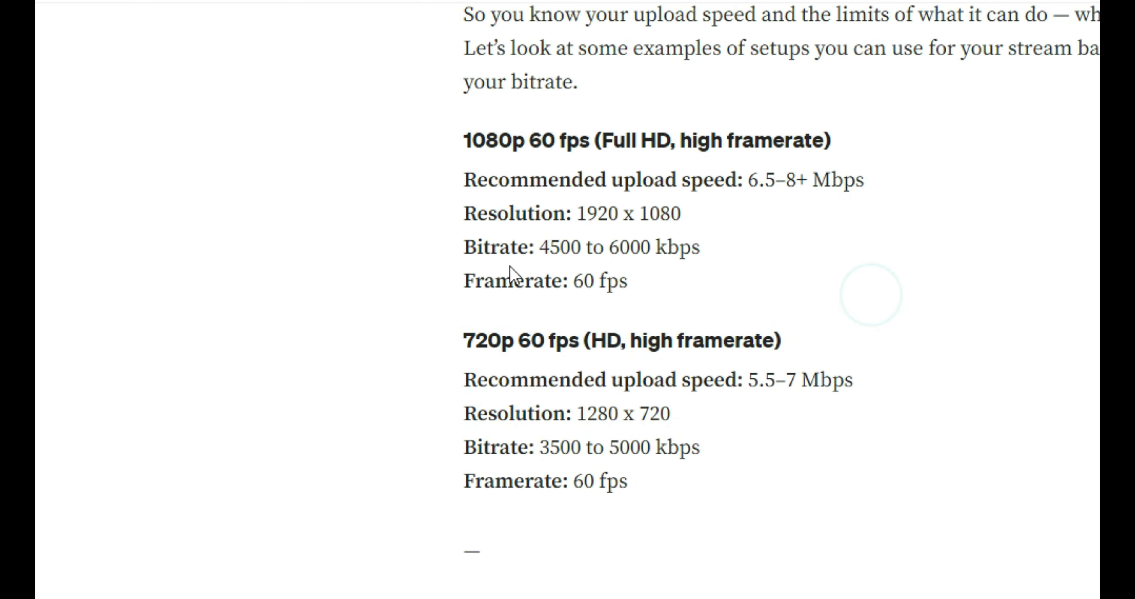
scroll(681, 322, down, 2)
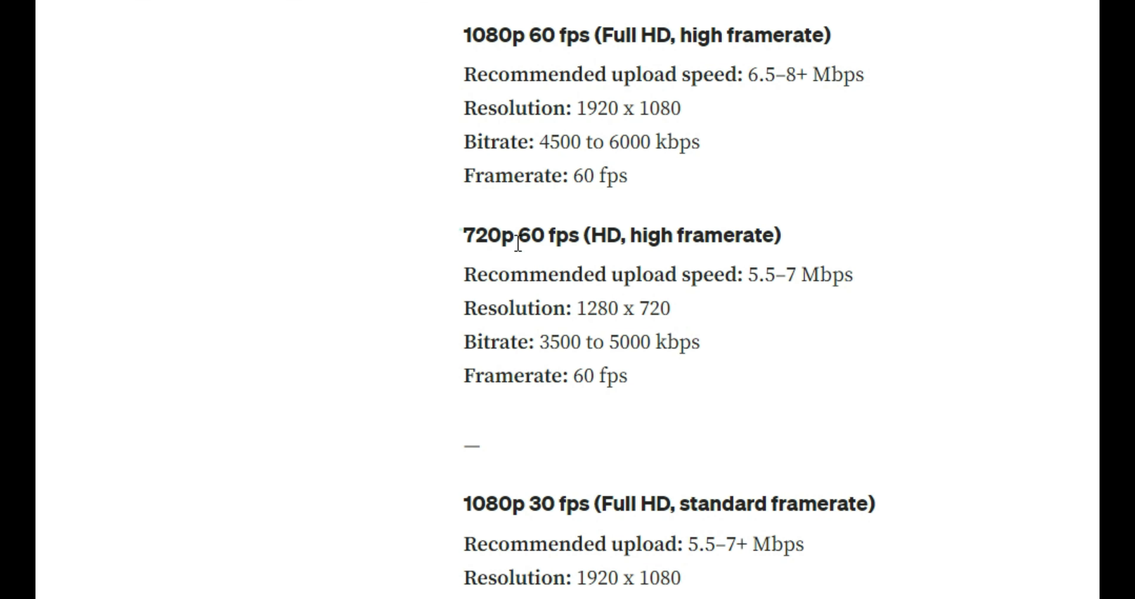
drag(460, 234, 760, 379)
click(925, 298)
scroll(778, 398, down, 2)
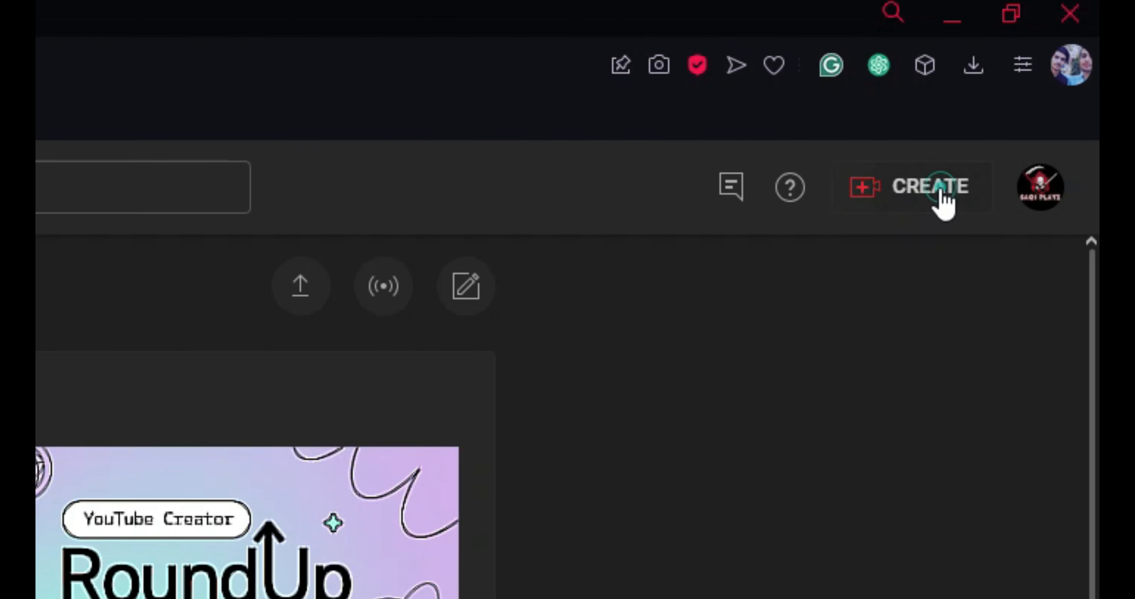
Step: In YouTube Studio, go live and schedule a stream with new settings instead of reusing the previous ones
click(1027, 78)
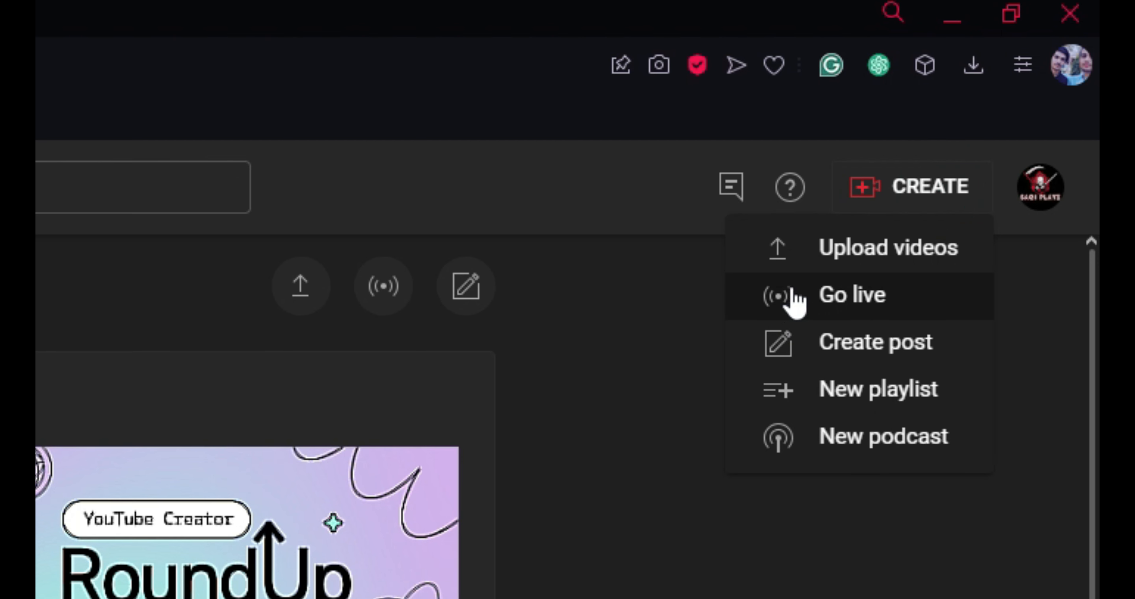
click(998, 112)
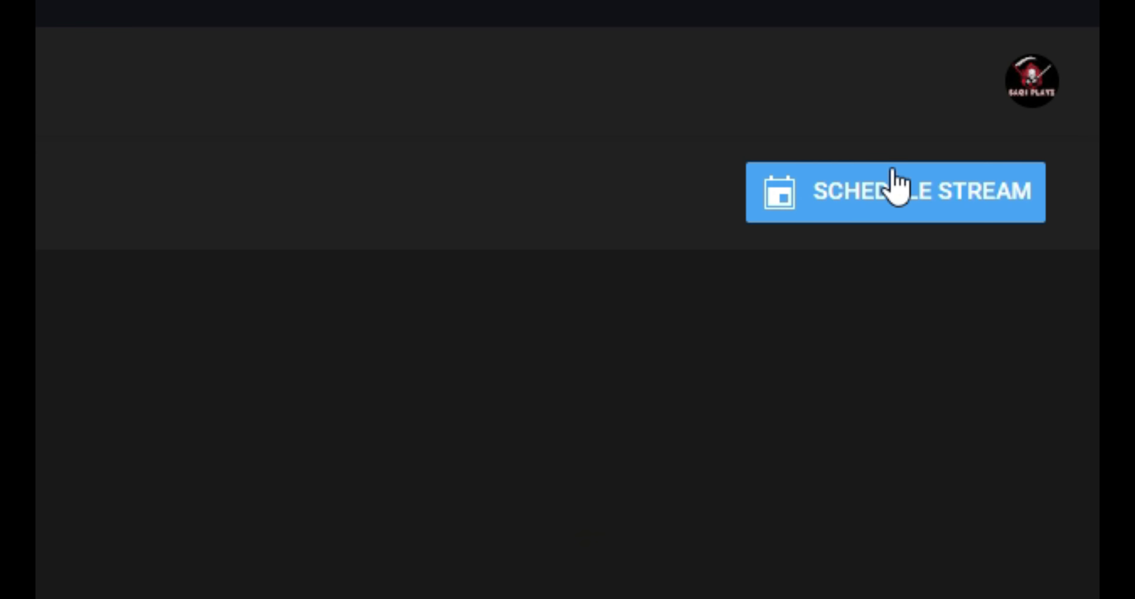
click(893, 205)
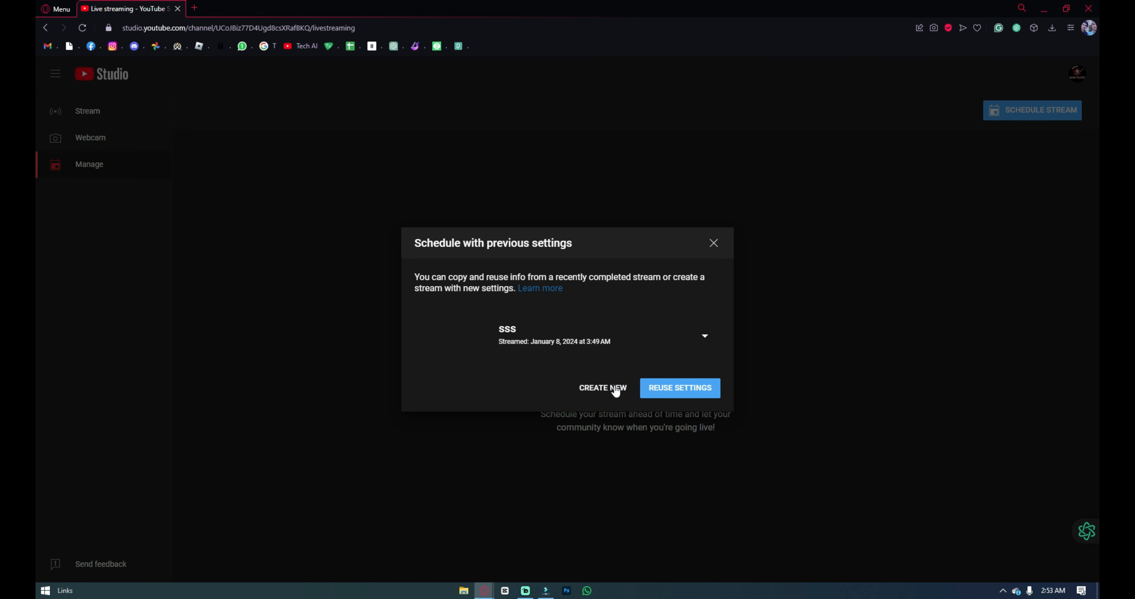
click(616, 389)
Step: Title the new stream "Test" and replace its description with "Test"
click(567, 208)
text(Test)
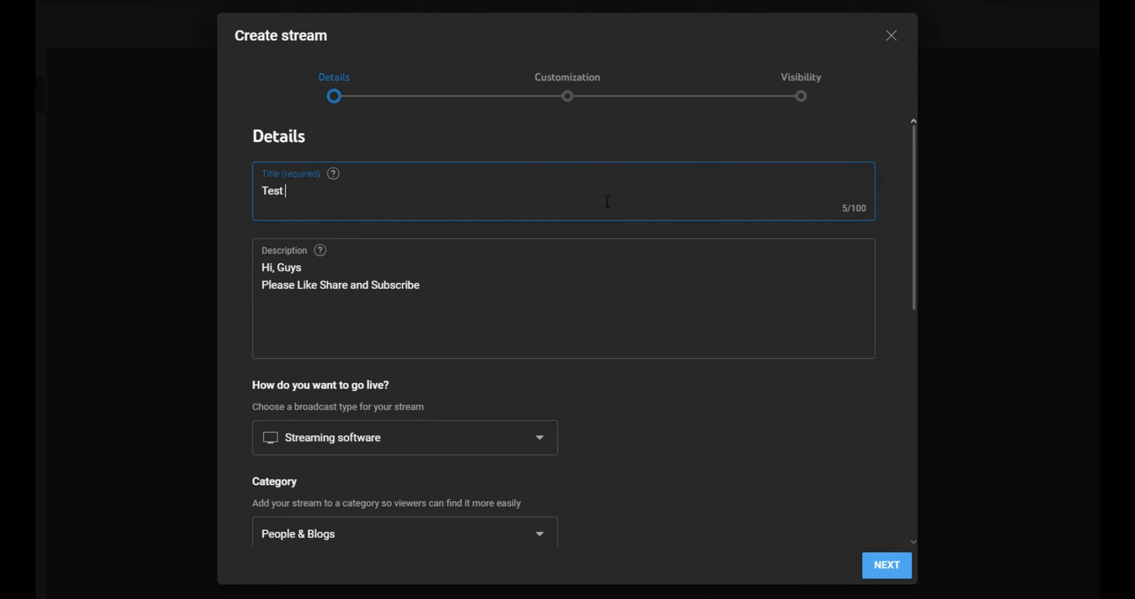
click(540, 276)
key(ctrl+a)
text(Test)
Step: In the stream's audience settings, mark the video as not made for kids
scroll(545, 278, down, 10)
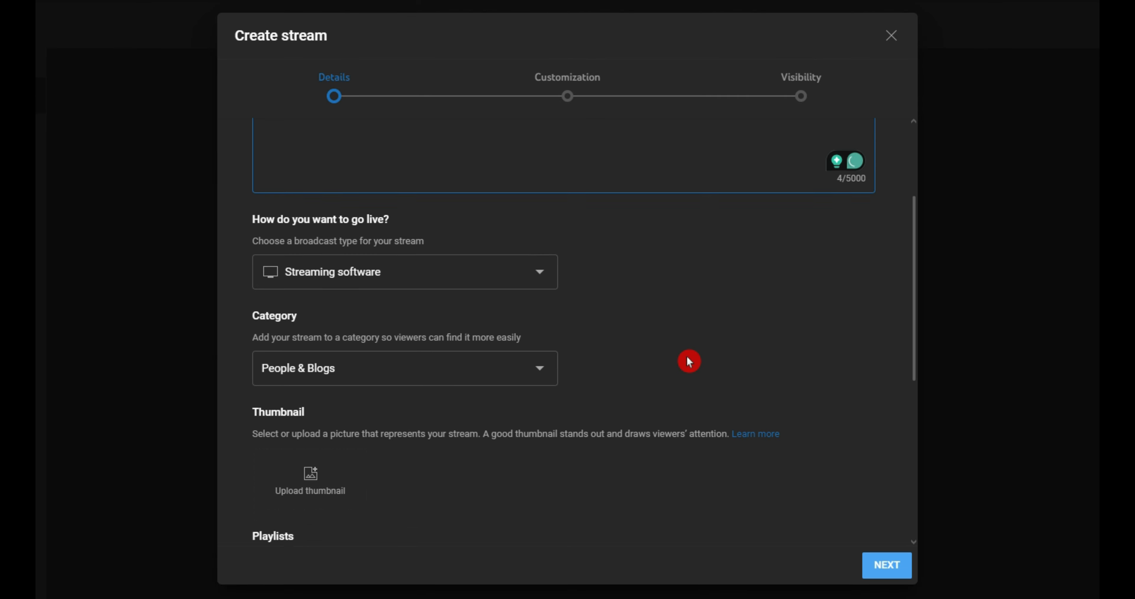
scroll(443, 271, down, 2)
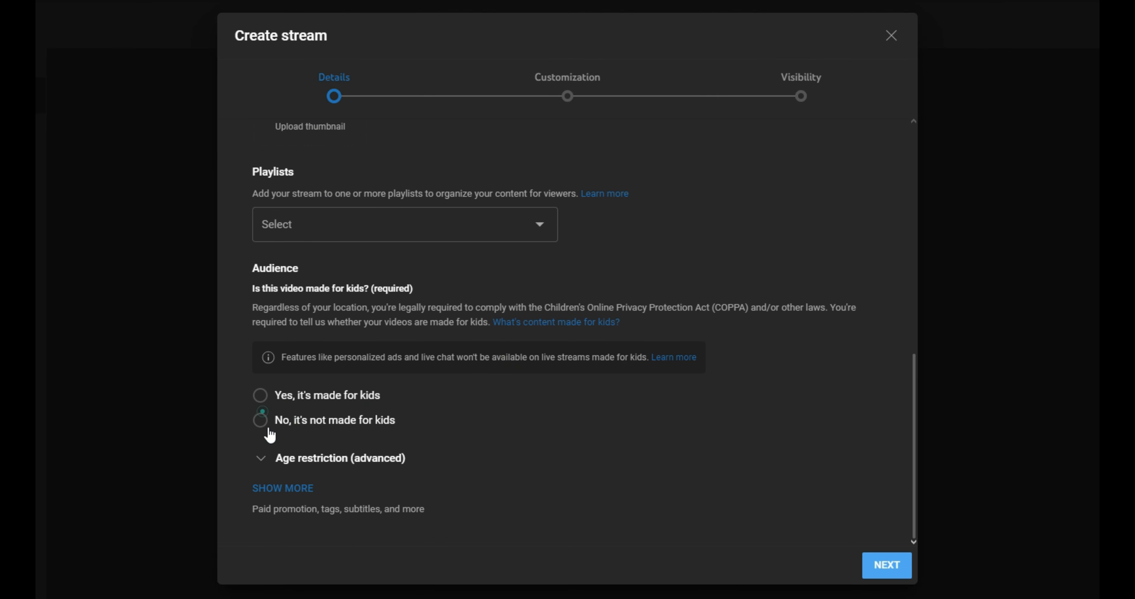
click(265, 427)
click(426, 460)
Step: Show the additional stream details, review the altered content, tags, language and license options, and continue to the customization stage
scroll(419, 423, down, 2)
click(286, 488)
scroll(401, 355, down, 6)
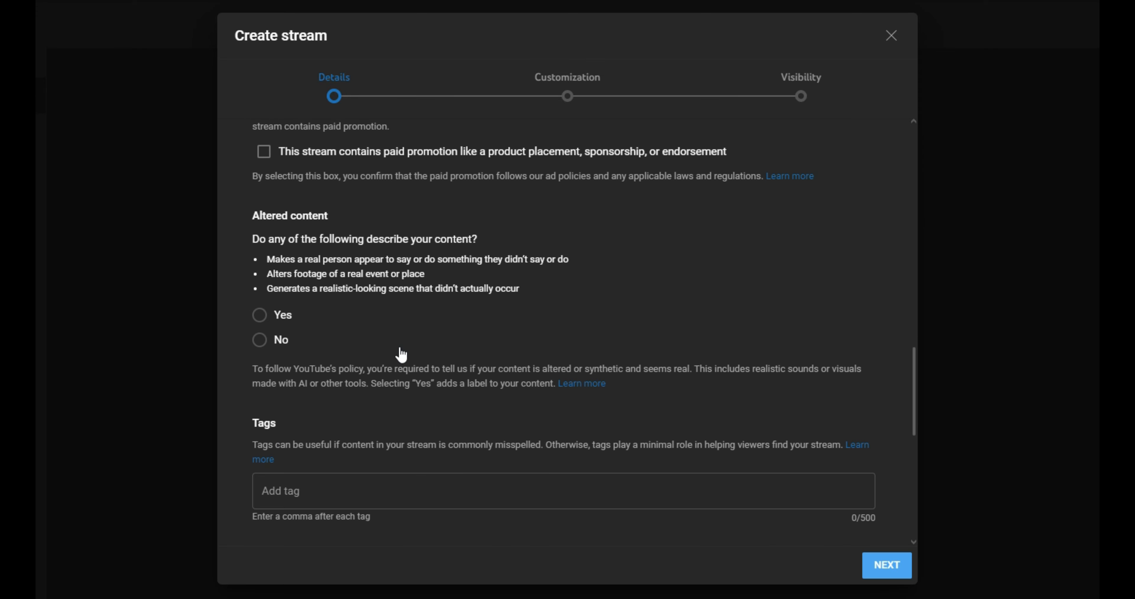
scroll(345, 306, down, 4)
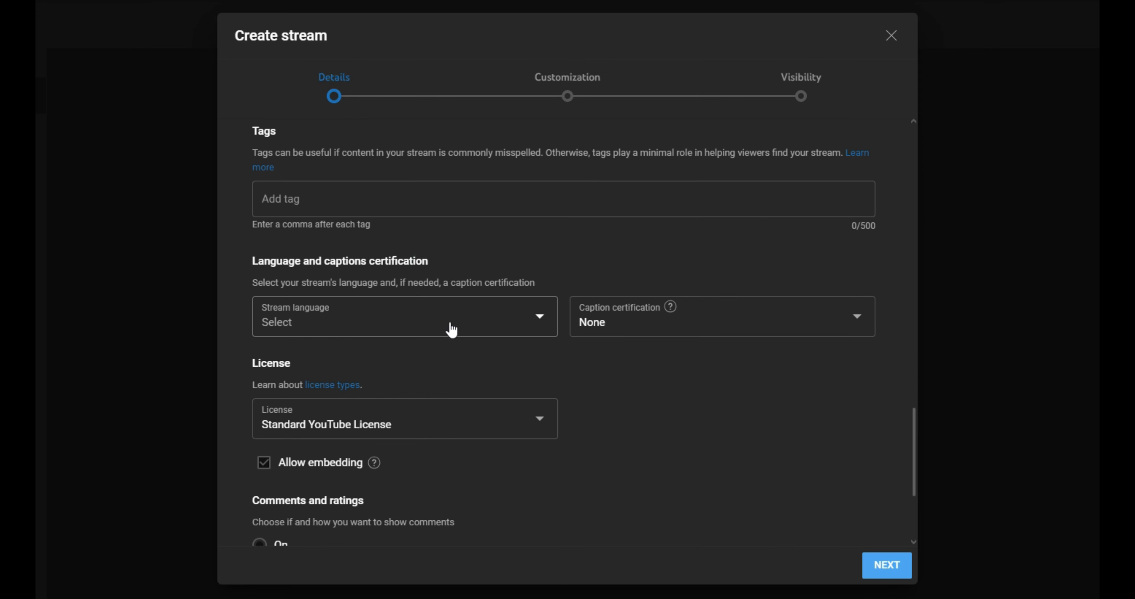
scroll(423, 273, up, 1)
drag(380, 140, 390, 216)
scroll(390, 216, down, 4)
click(925, 581)
click(903, 570)
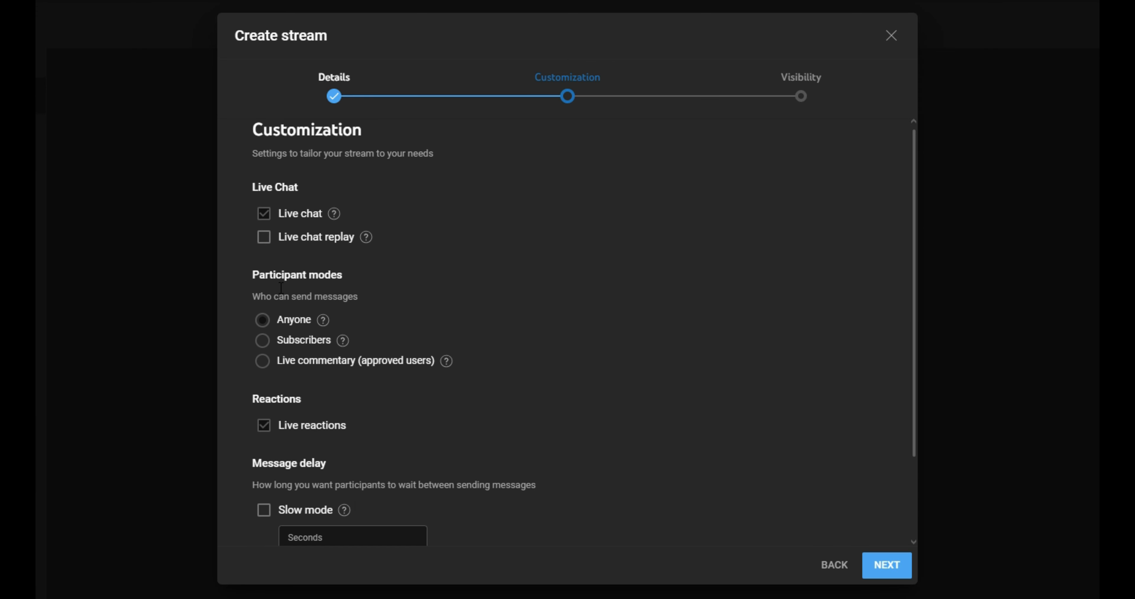
Step: Keep the live chat customization as it is and finish creating the public stream scheduled for Apr 18, 2024, 2:55 AM
scroll(281, 288, down, 3)
scroll(280, 287, up, 3)
click(877, 569)
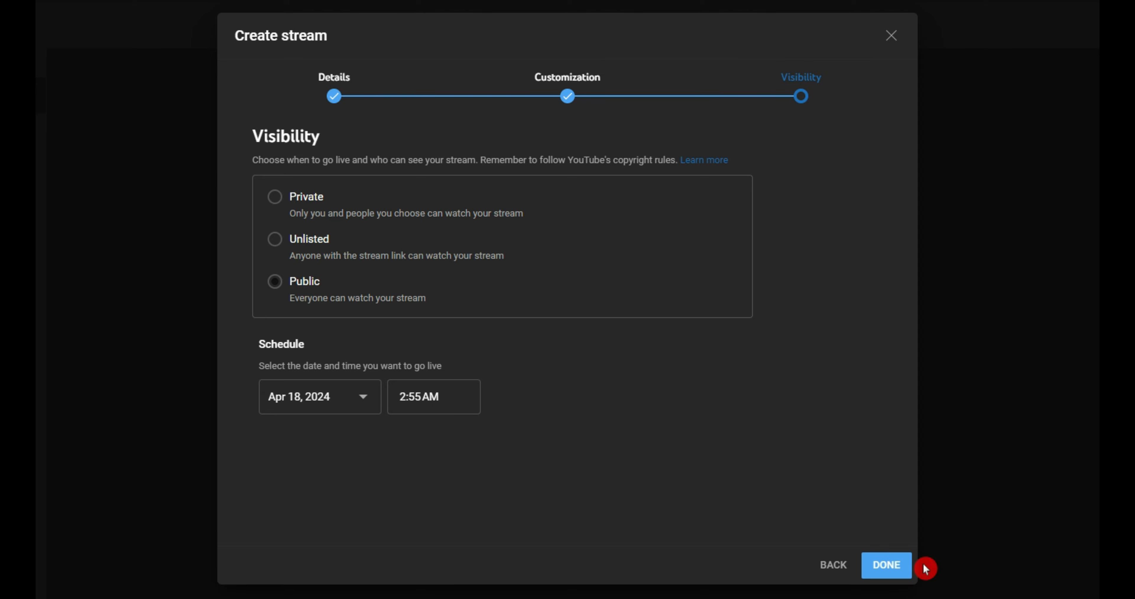
click(894, 566)
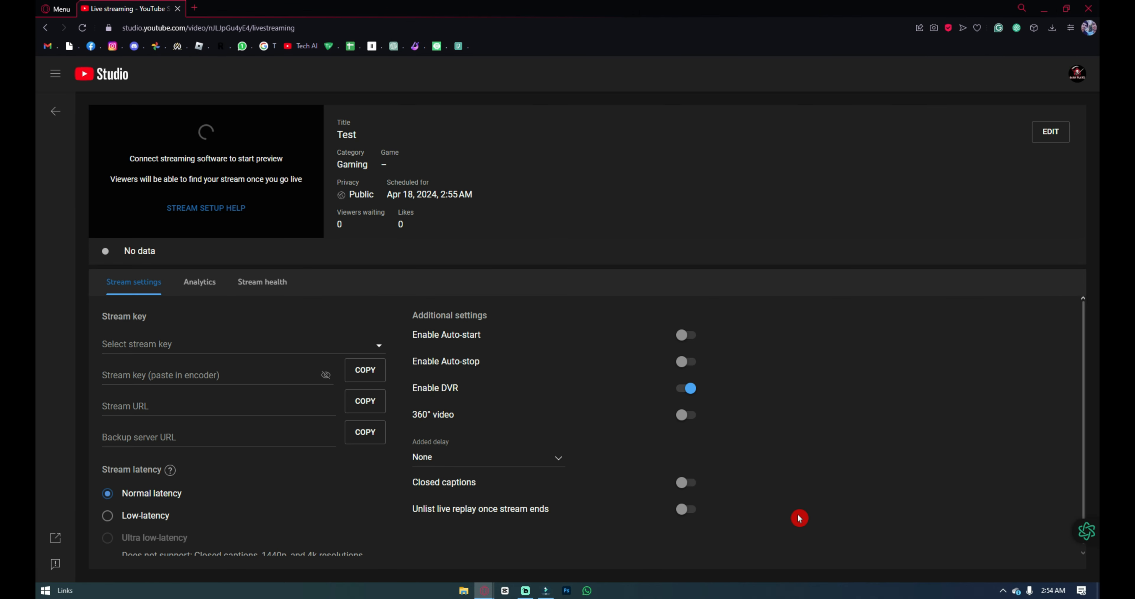
Step: Set the stream latency of the new stream to Ultra low-latency
click(108, 548)
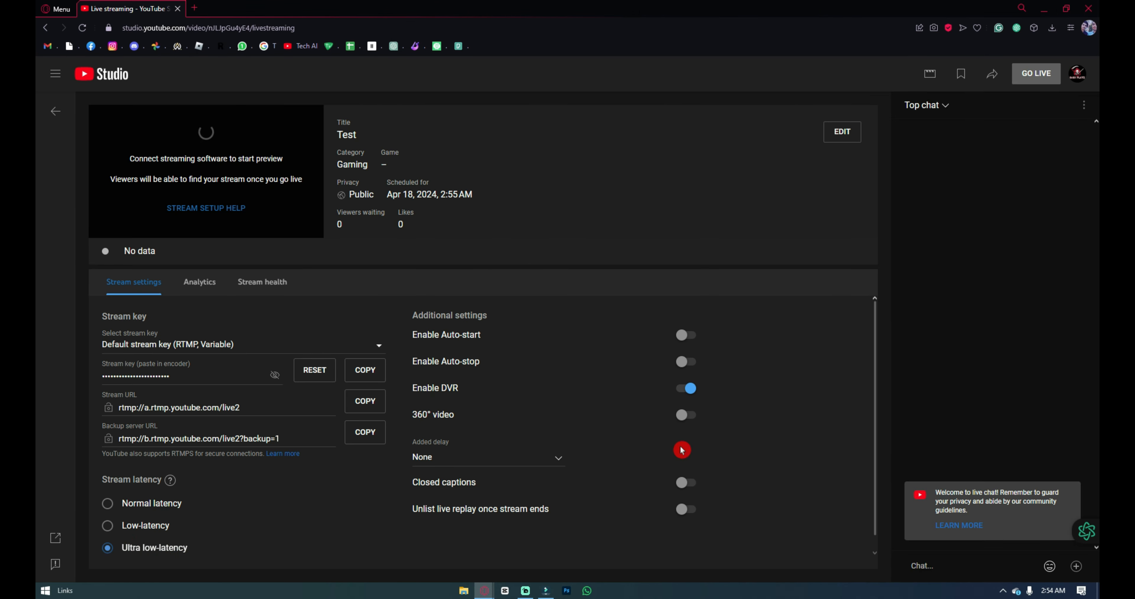